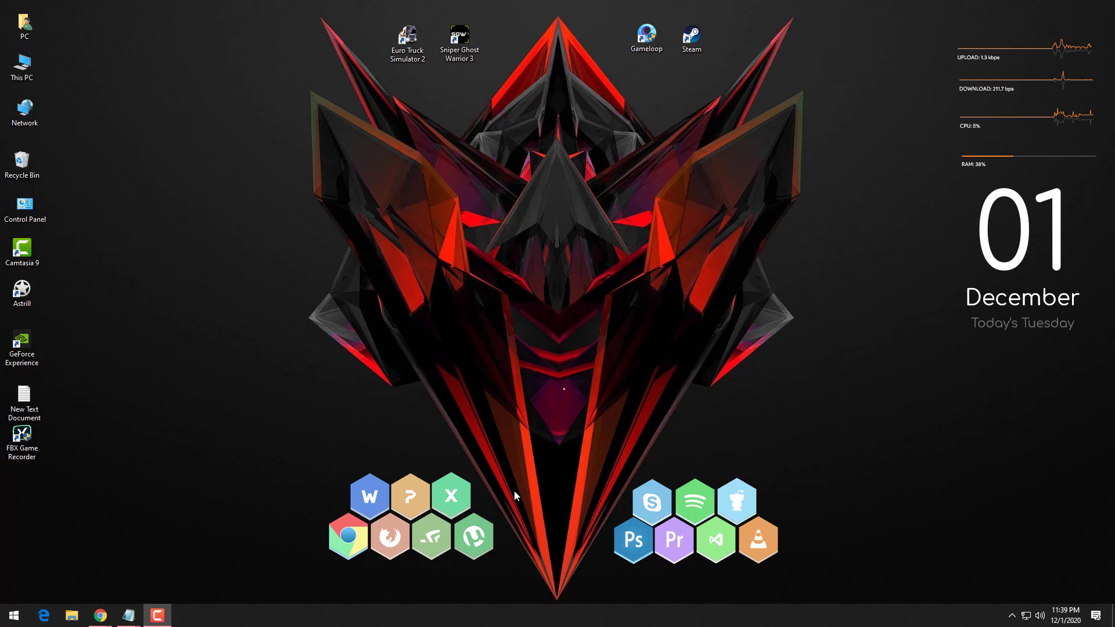
Step: Bring up Chrome, enter aws to reach the AWS console, and open the Route 53 service dashboard
left_click(98, 613)
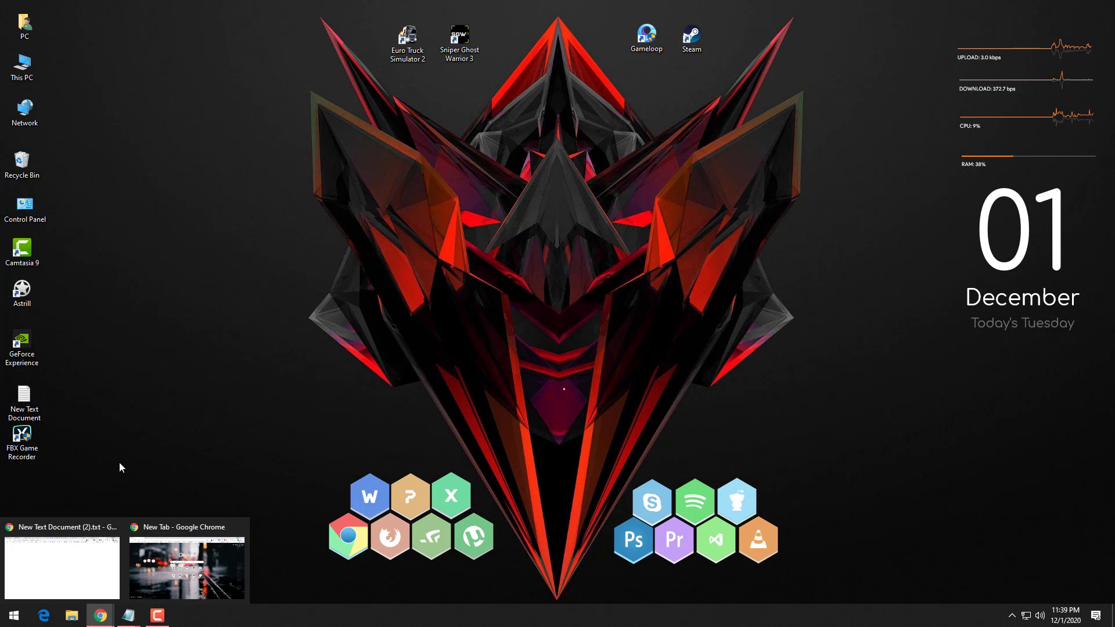
left_click(72, 564)
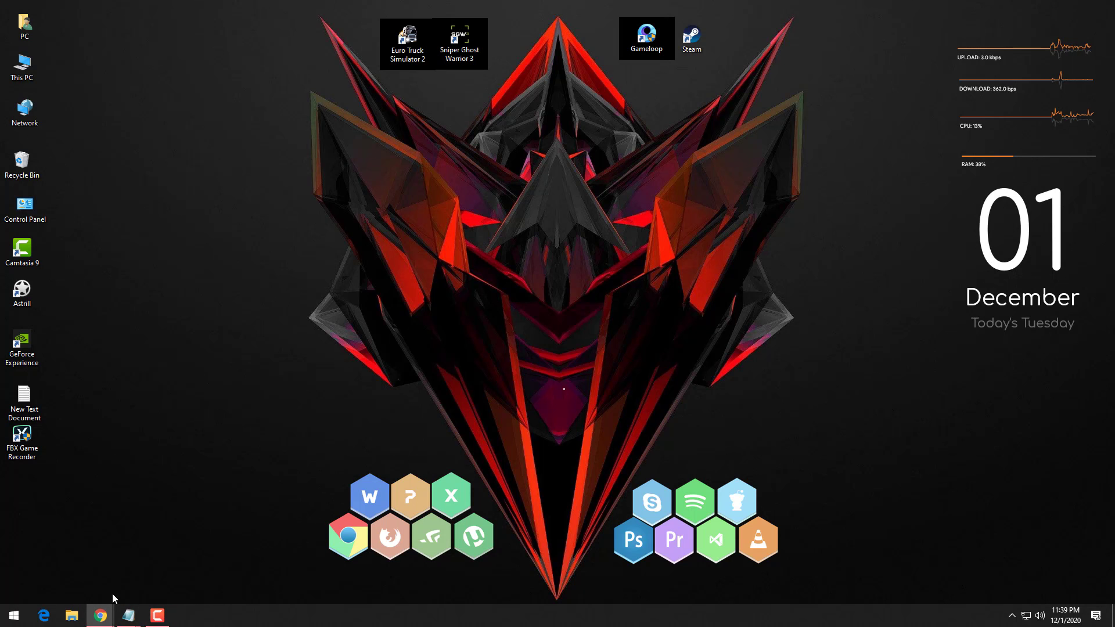
mouse_move(104, 611)
left_click(180, 578)
left_click(197, 33)
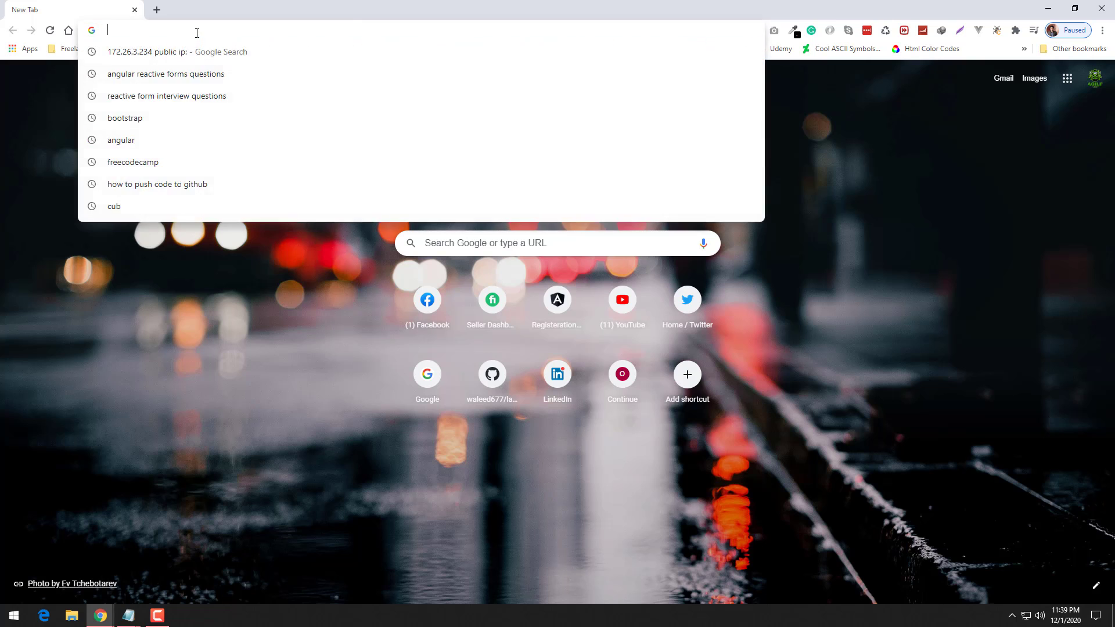
type("aws")
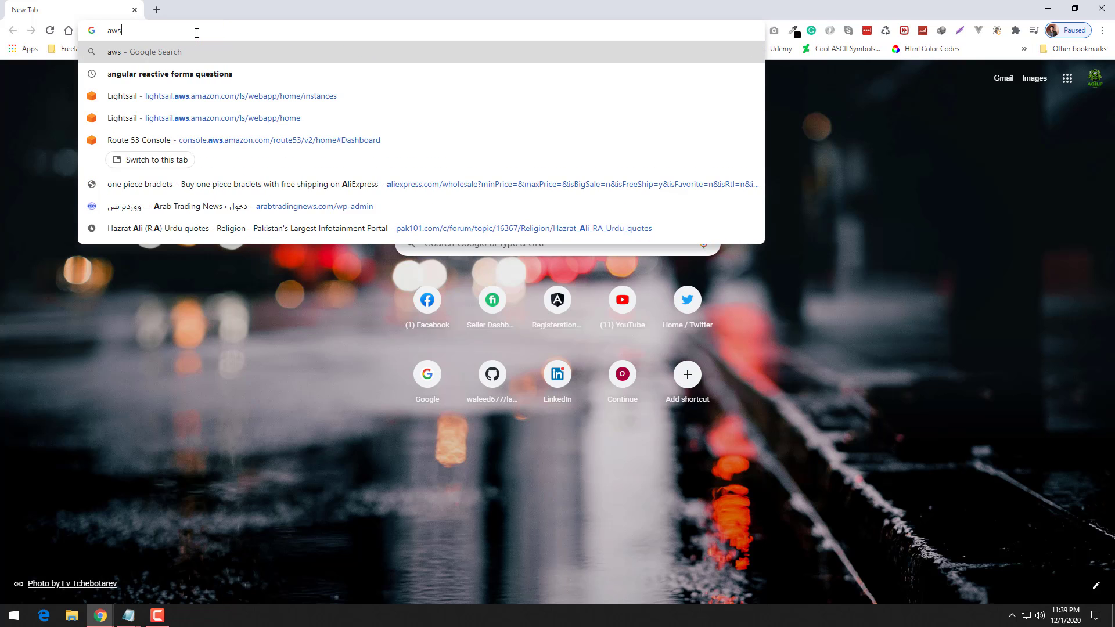
key("Down")
key("Down")
key("Down")
key("Down")
key("Down")
key("Down")
key("Down")
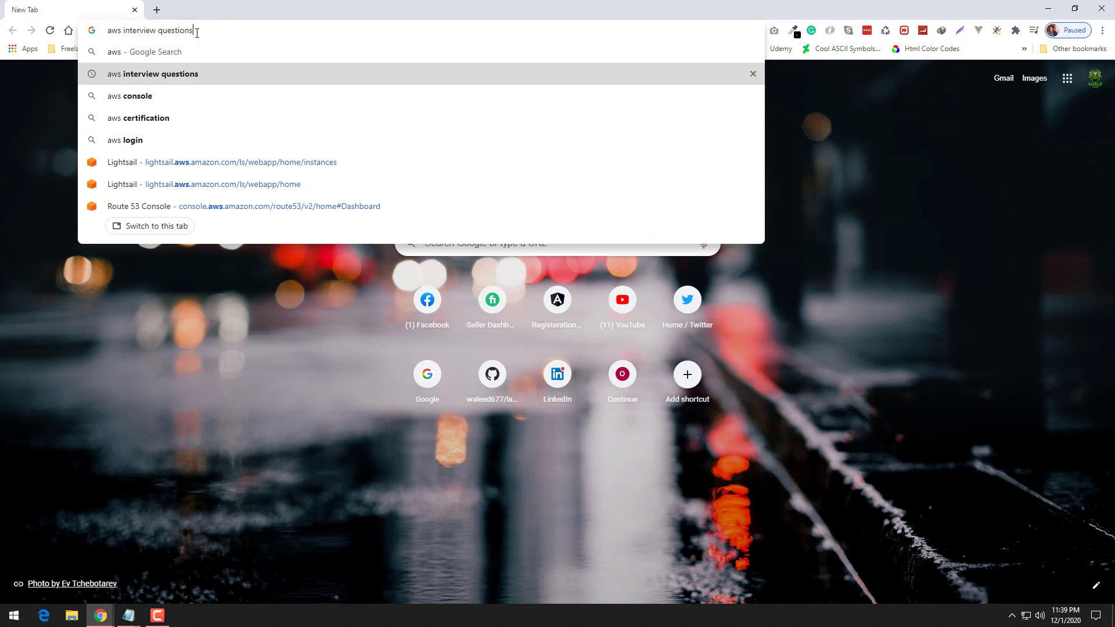
key("Return")
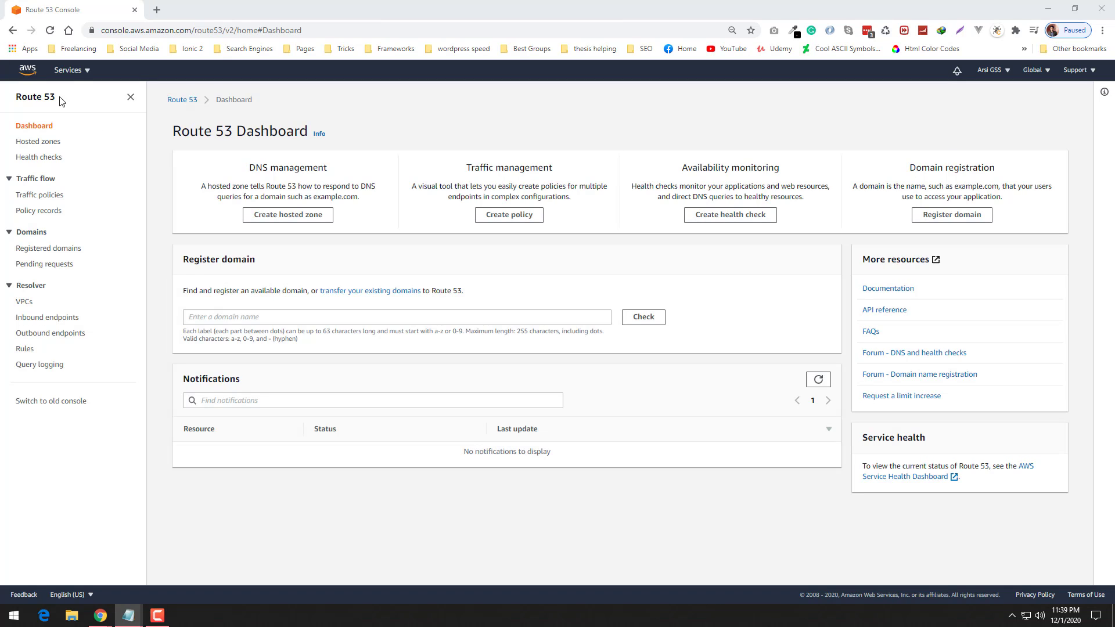
left_click(71, 71)
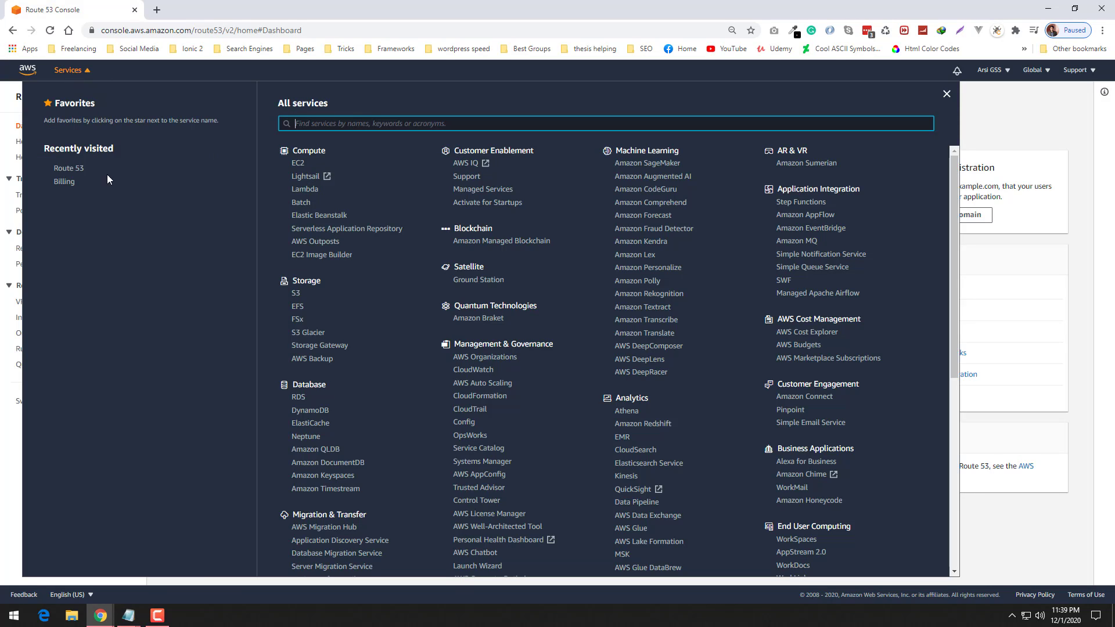
left_click(72, 172)
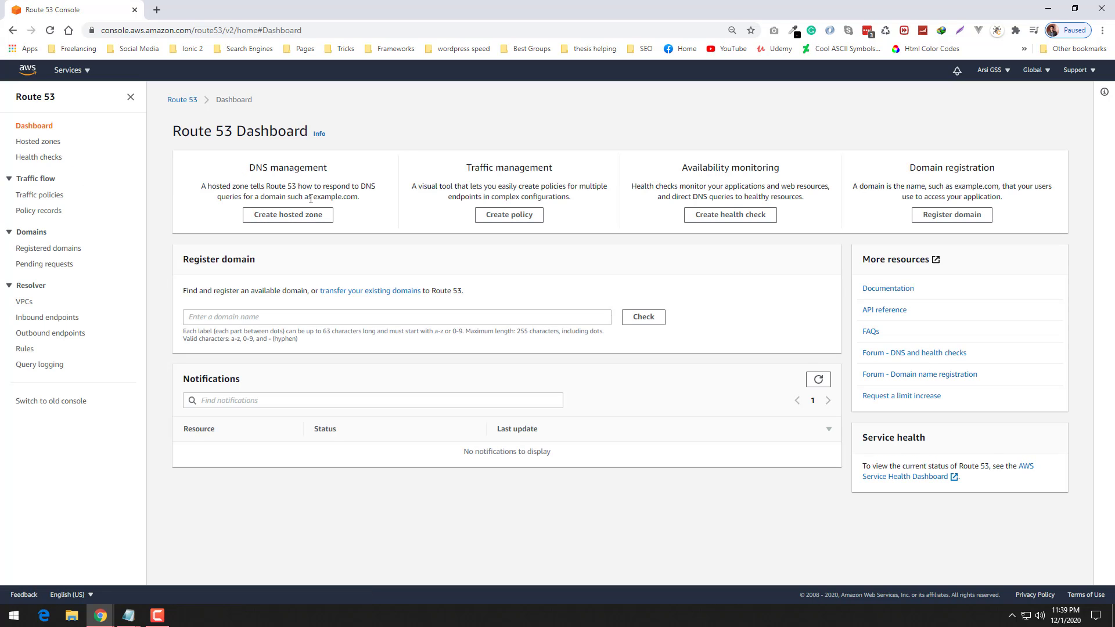
Step: Create a public hosted zone for the owner's domain and review the name server values of its NS record
left_click(285, 216)
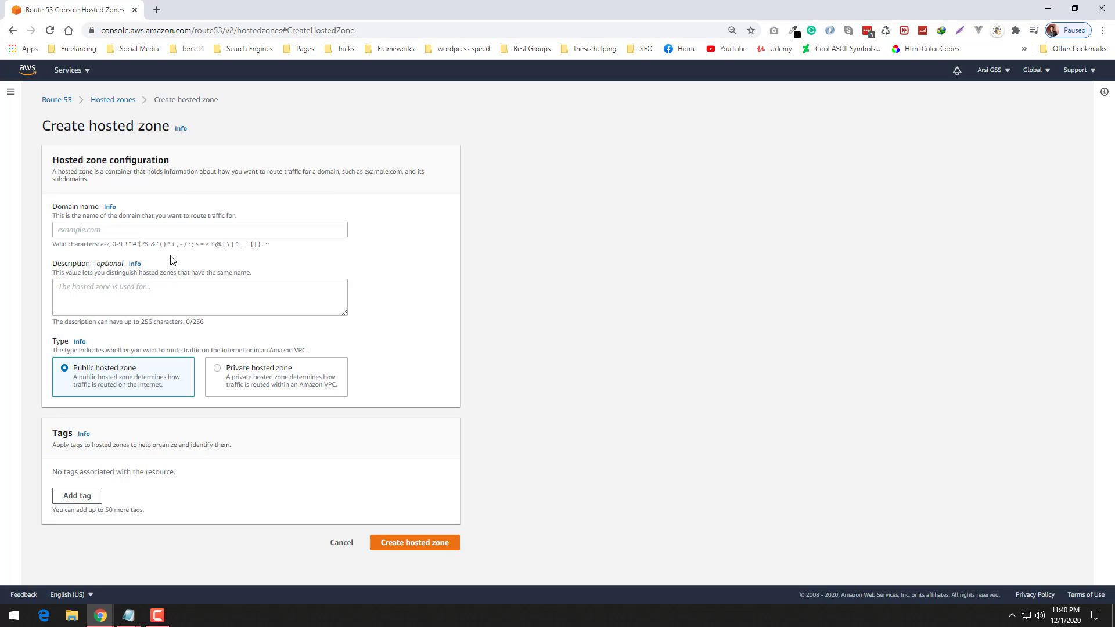
left_click(91, 224)
type("waleedarshad.com")
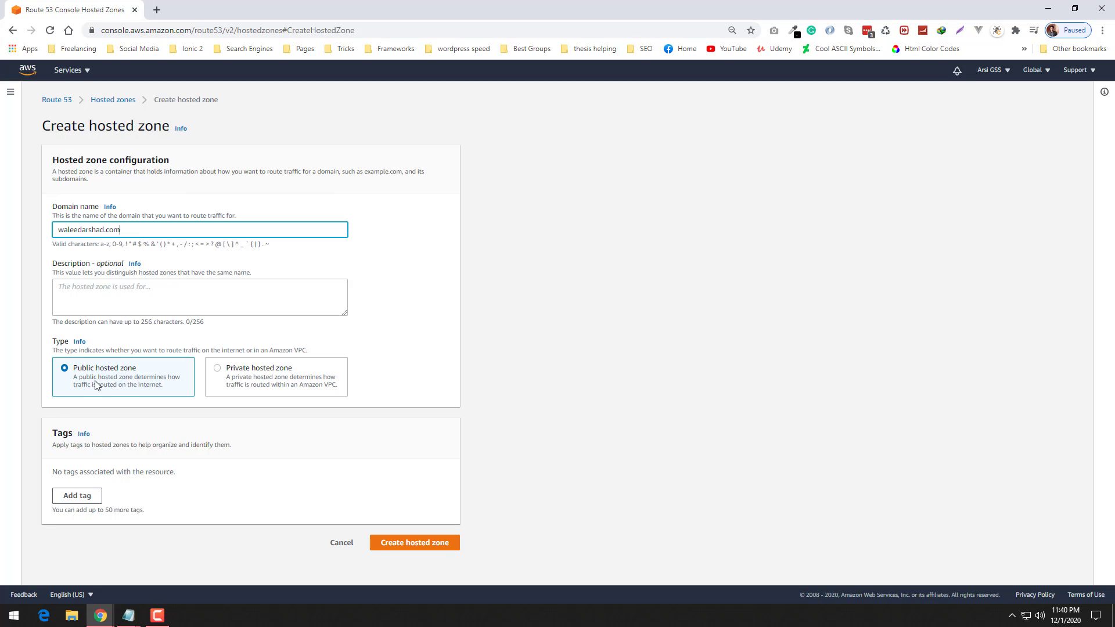
left_click(426, 546)
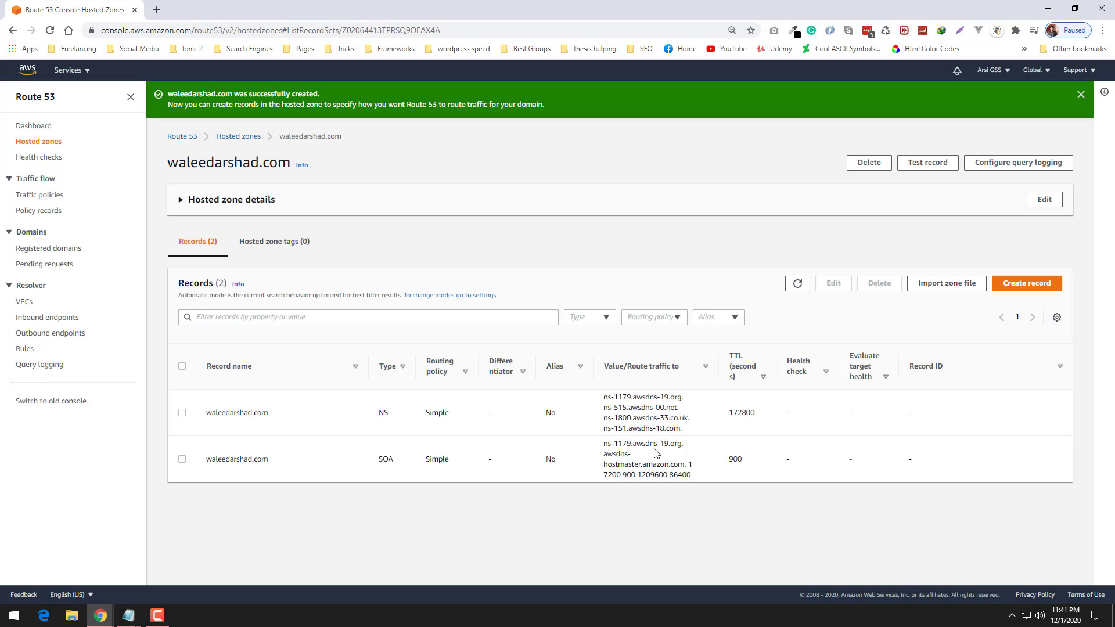
left_click_drag(689, 431, 624, 394)
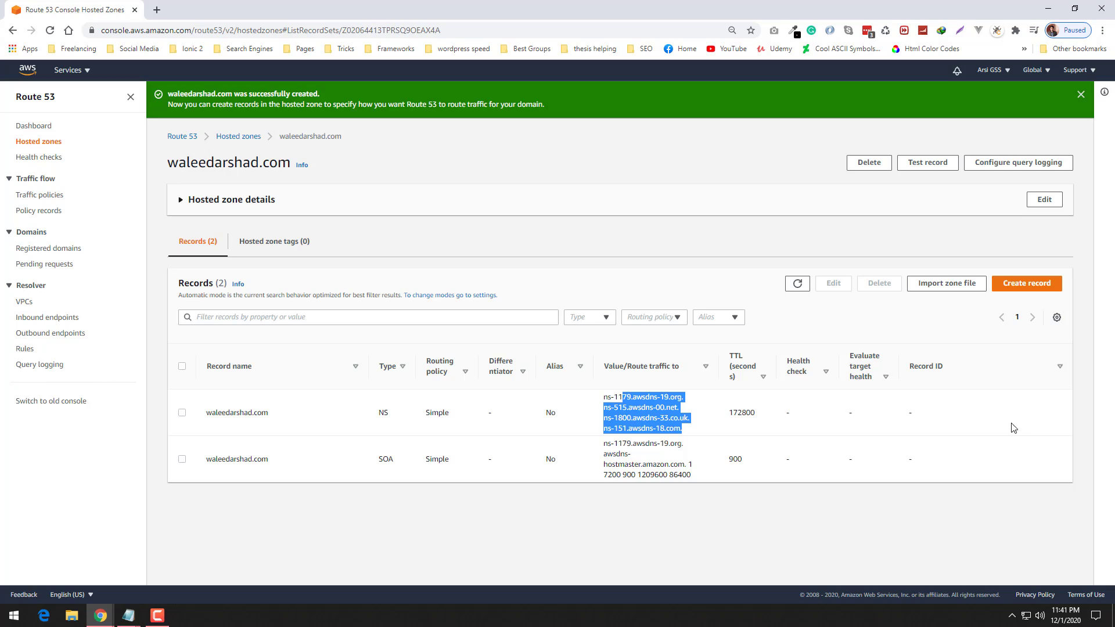
left_click(754, 558)
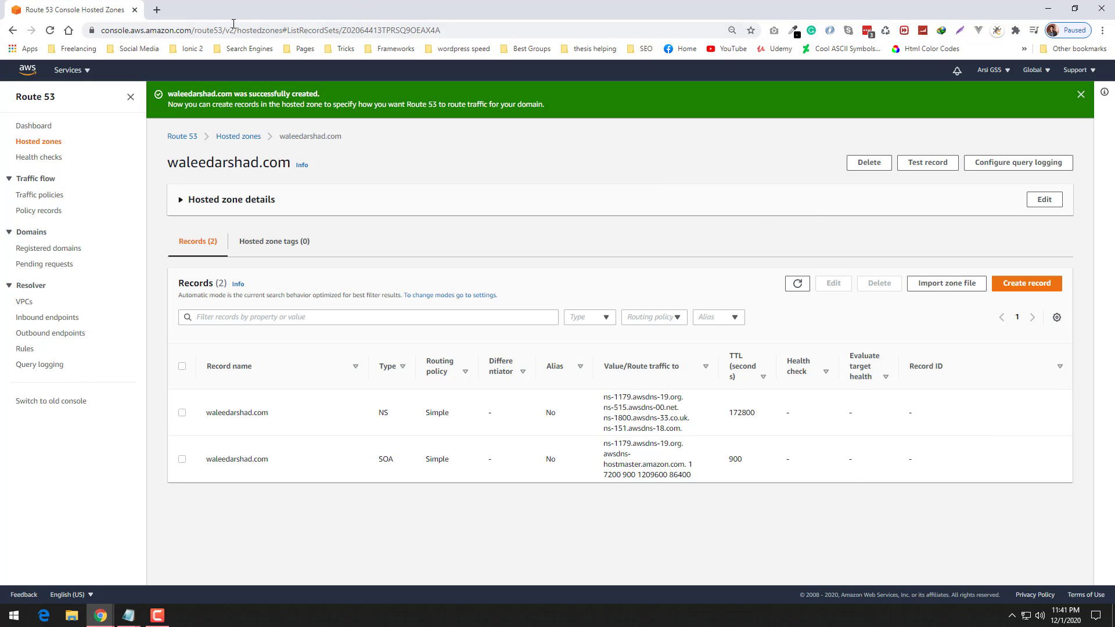
Step: Open the namesilo.com sign-in page in a new browser tab
left_click(157, 10)
type("namesilo.com")
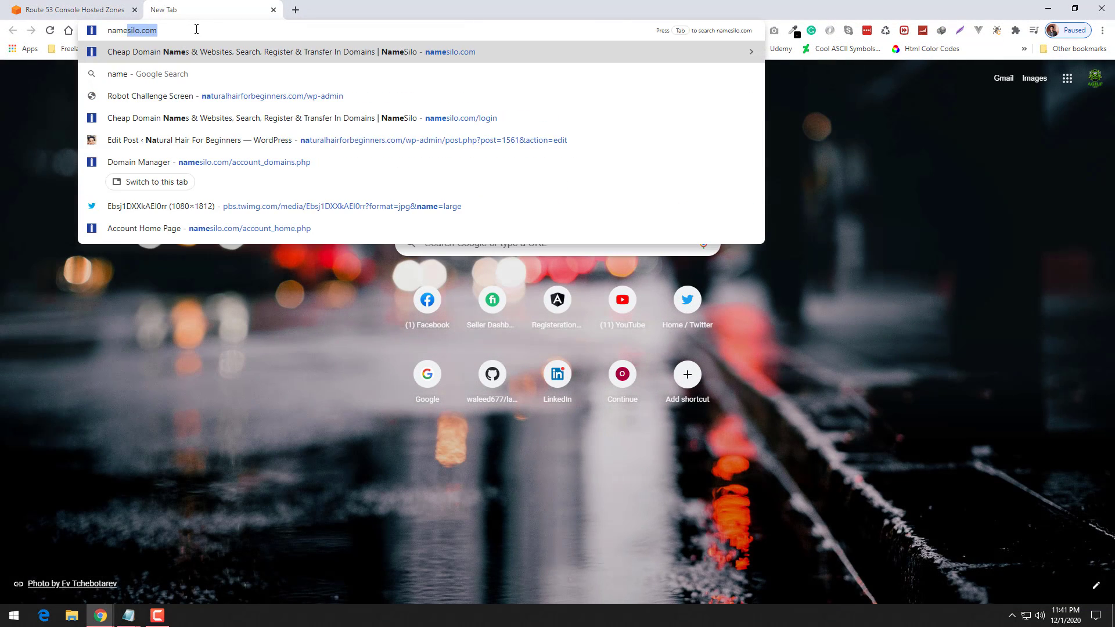
key("Return")
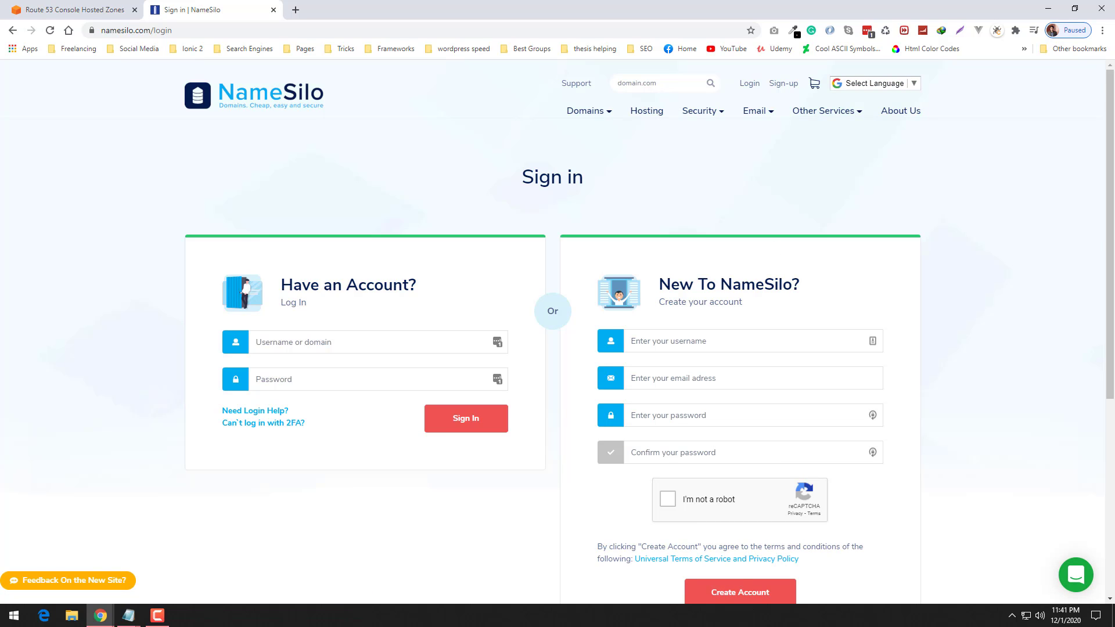
mouse_move(588, 111)
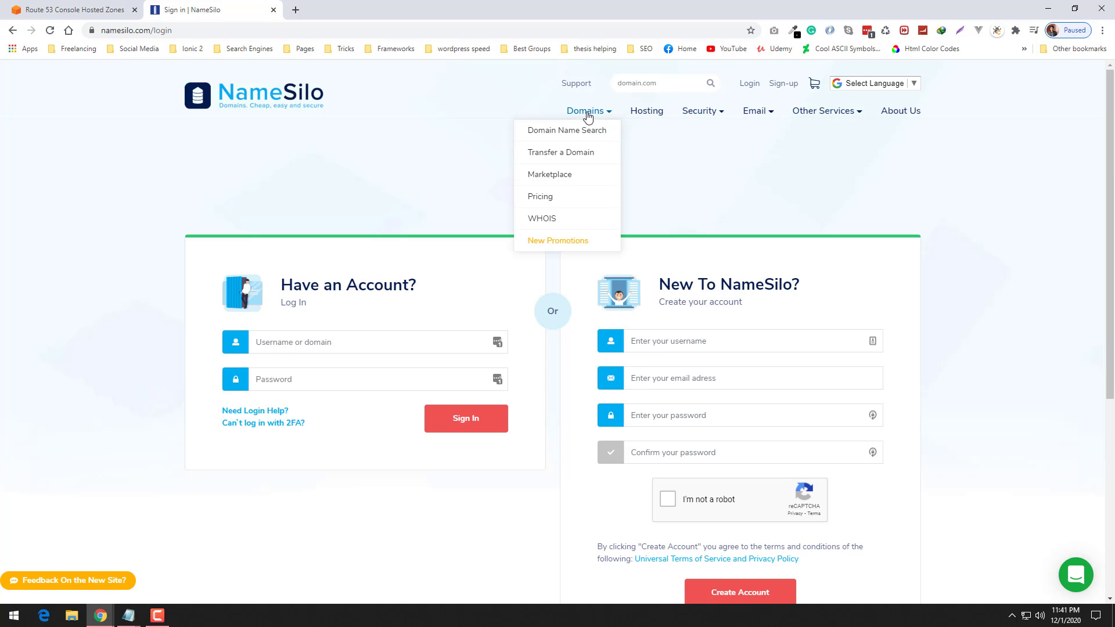
left_click(569, 133)
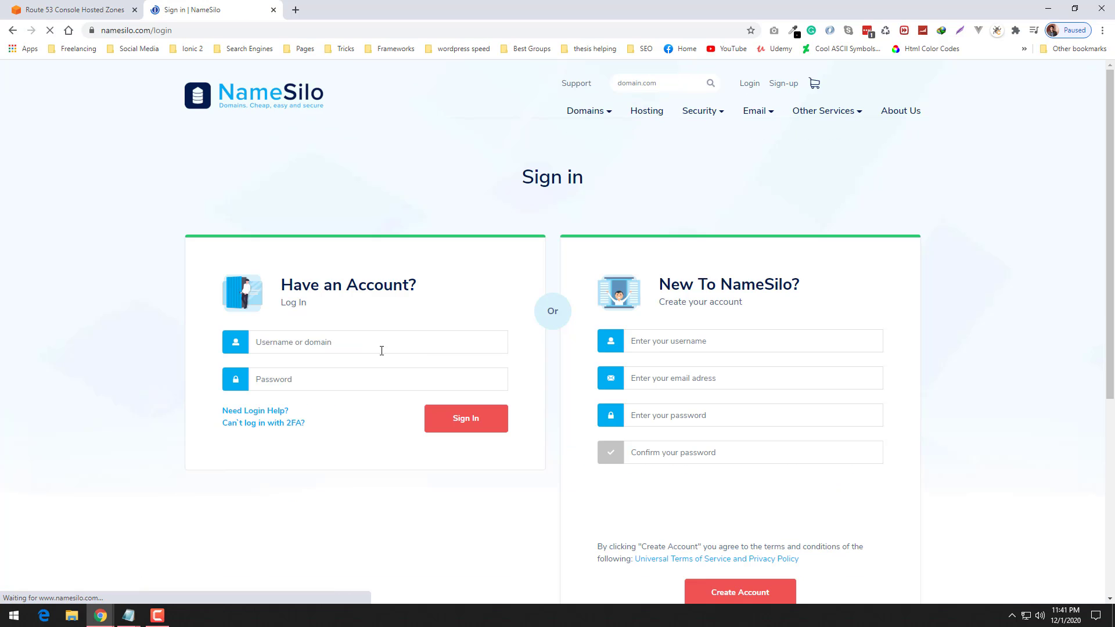
Step: Sign in to NameSilo with the saved username and account password
left_click(487, 343)
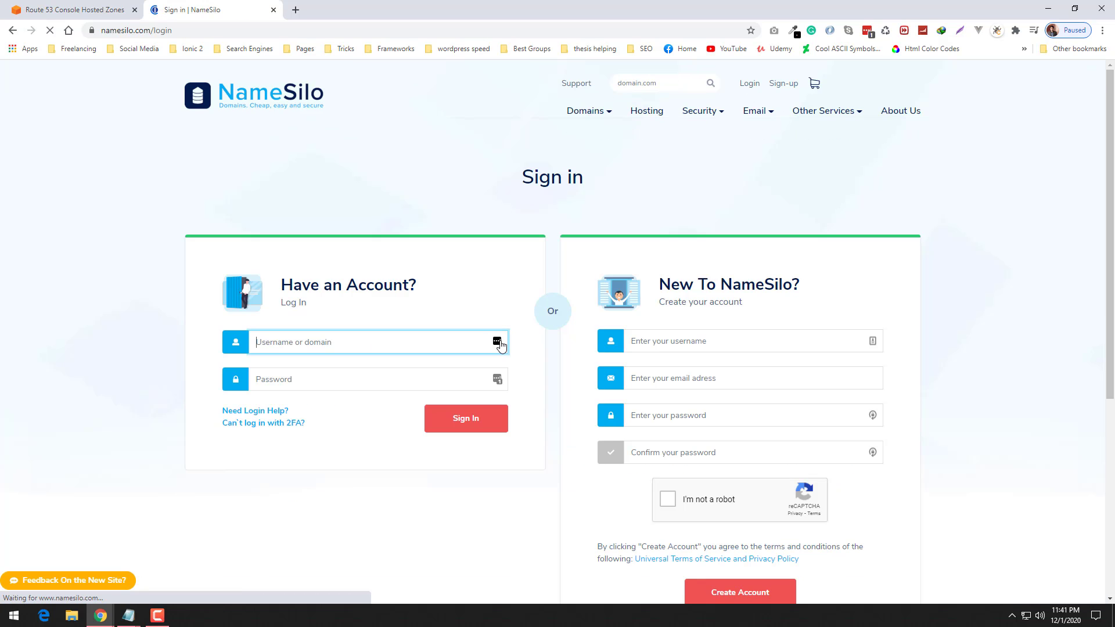
left_click(498, 342)
left_click(401, 422)
left_click(478, 424)
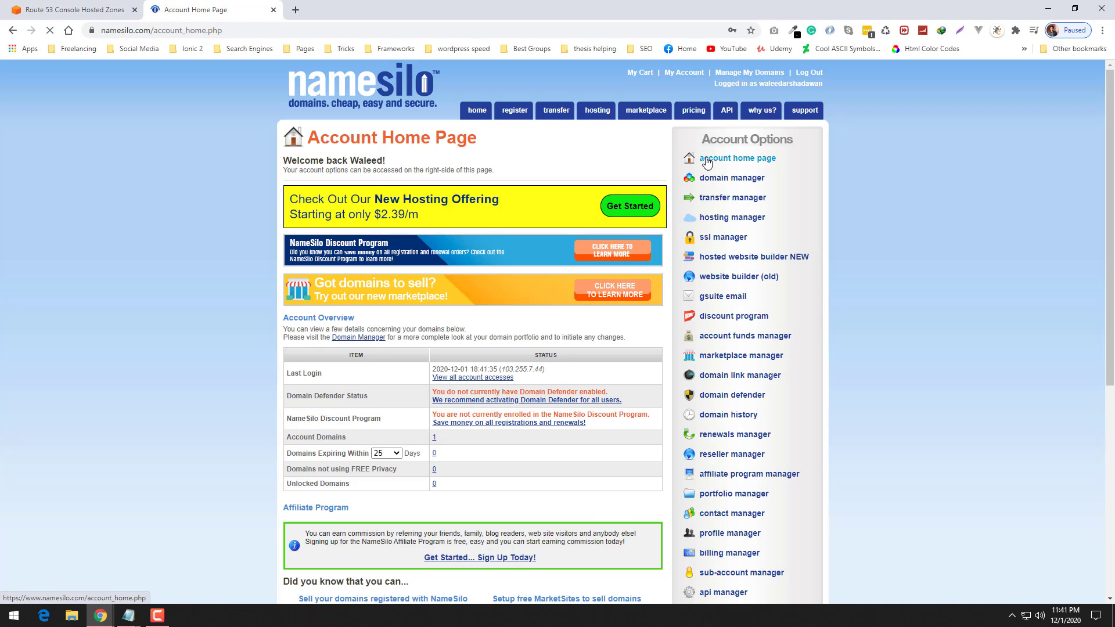
Step: Go to NameSilo's Domain Manager and open the entry of the owner's domain
left_click(723, 179)
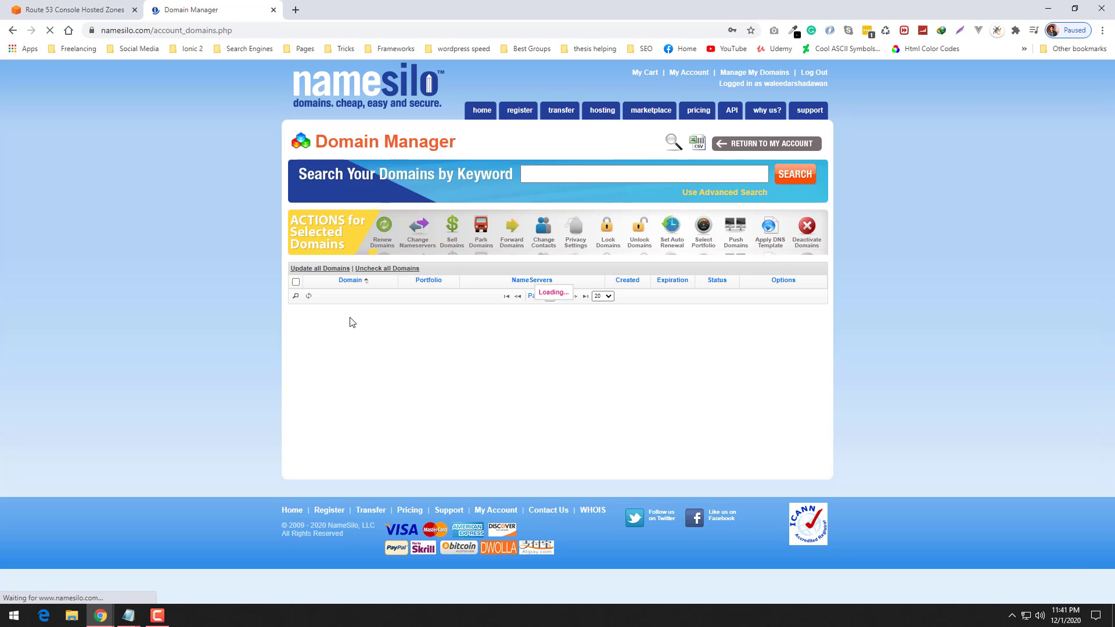
left_click(752, 49)
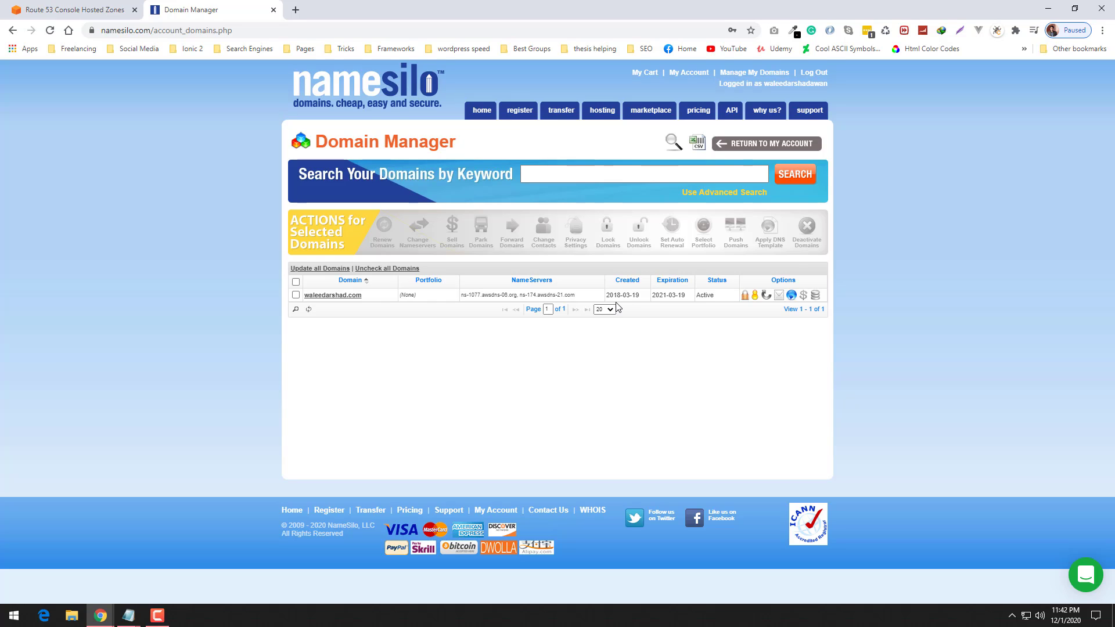
left_click(342, 297)
Step: Copy the first name server, ns-1179.awsdns-19.org, from the NS record in the Route 53 hosted zone
left_click(90, 6)
left_click_drag(691, 397, 601, 398)
key("ctrl+c")
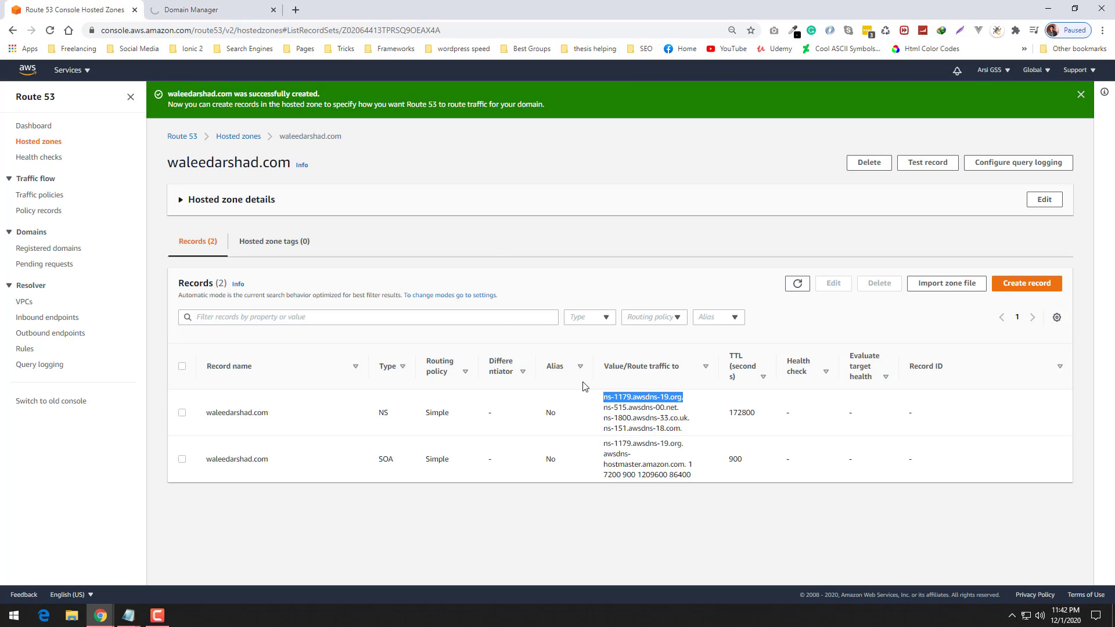
Step: Open the domain's nameserver settings in NameSilo and set NameServer 1 to ns-1179.awsdns-19.org
left_click(240, 5)
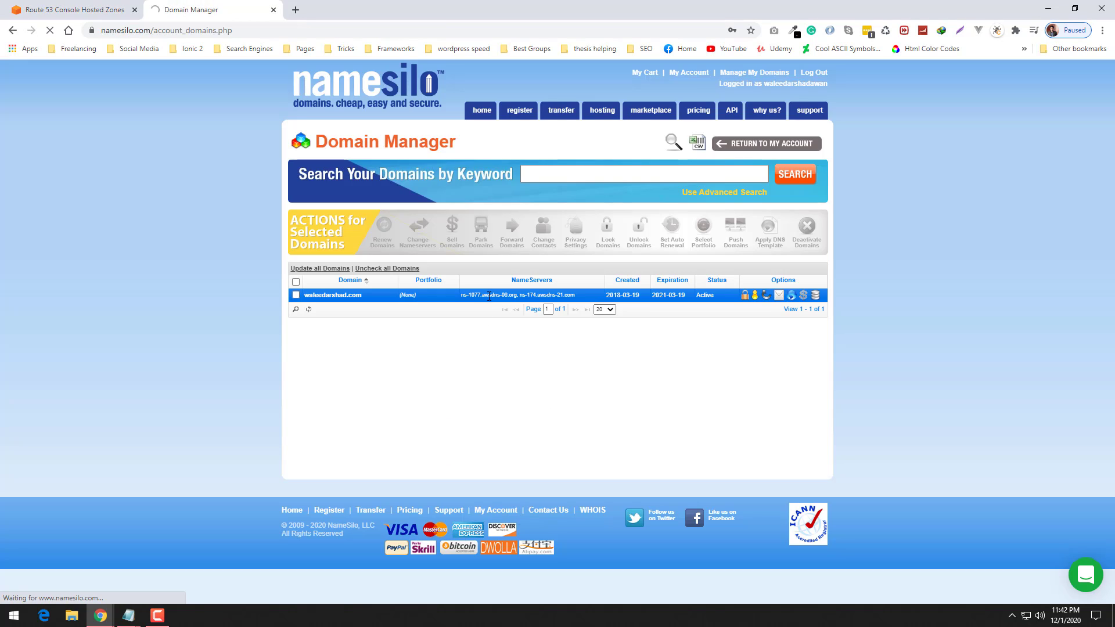
left_click(354, 297)
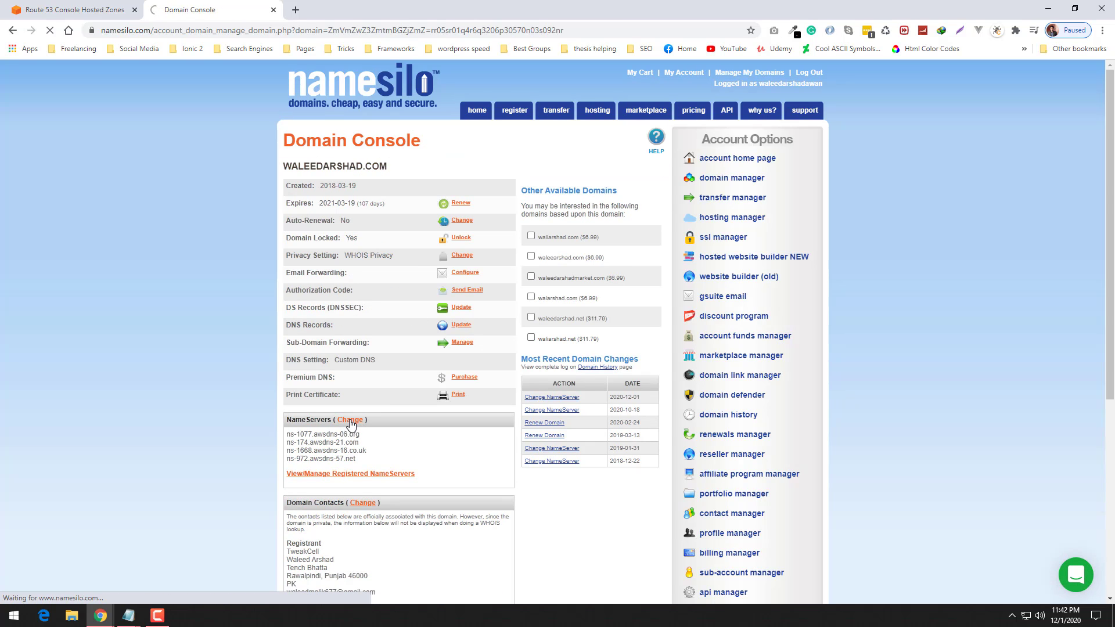
left_click(350, 421)
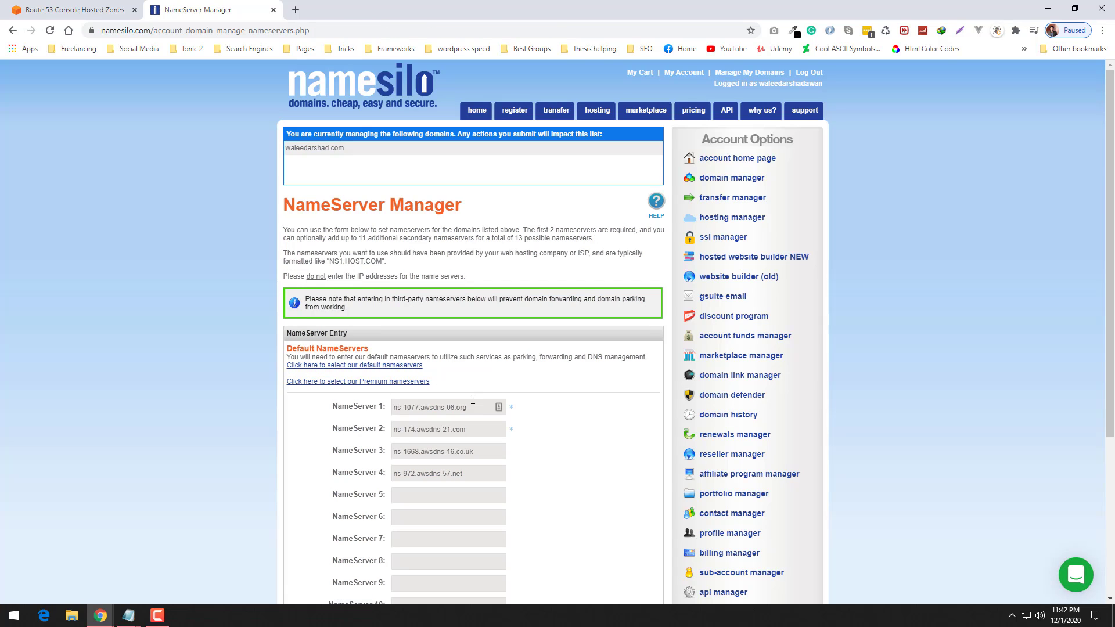
left_click(459, 407)
key("ctrl+a")
key("ctrl+v")
Step: Copy the second name server from the Route 53 NS record and set NameServer 2 in NameSilo to ns-515.awsdns-00.net
left_click(75, 10)
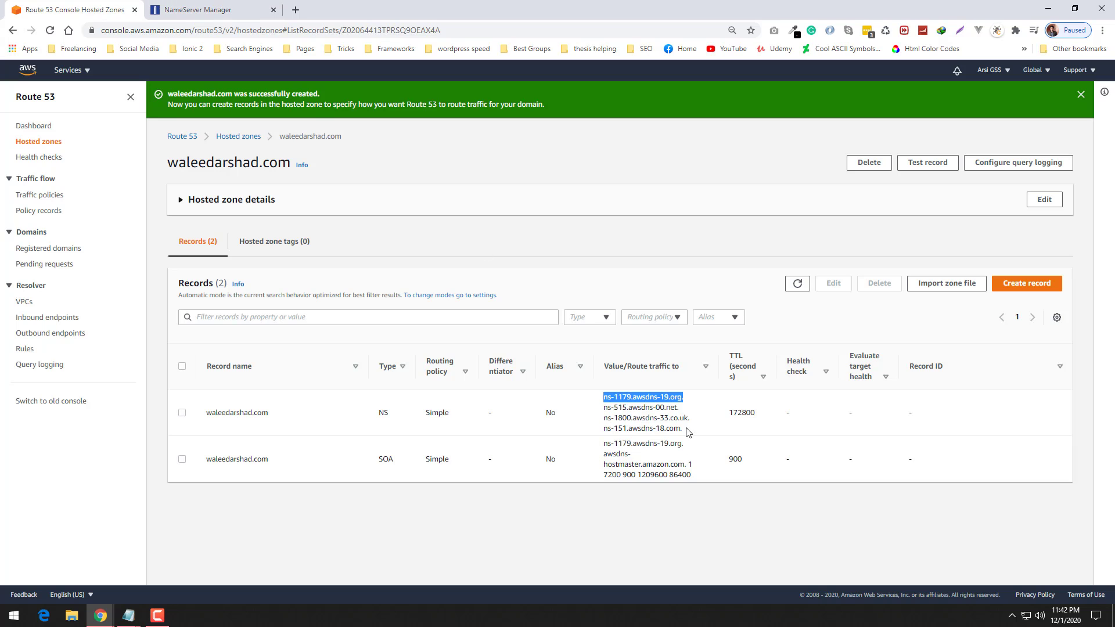
left_click_drag(678, 408, 604, 408)
key("ctrl+c")
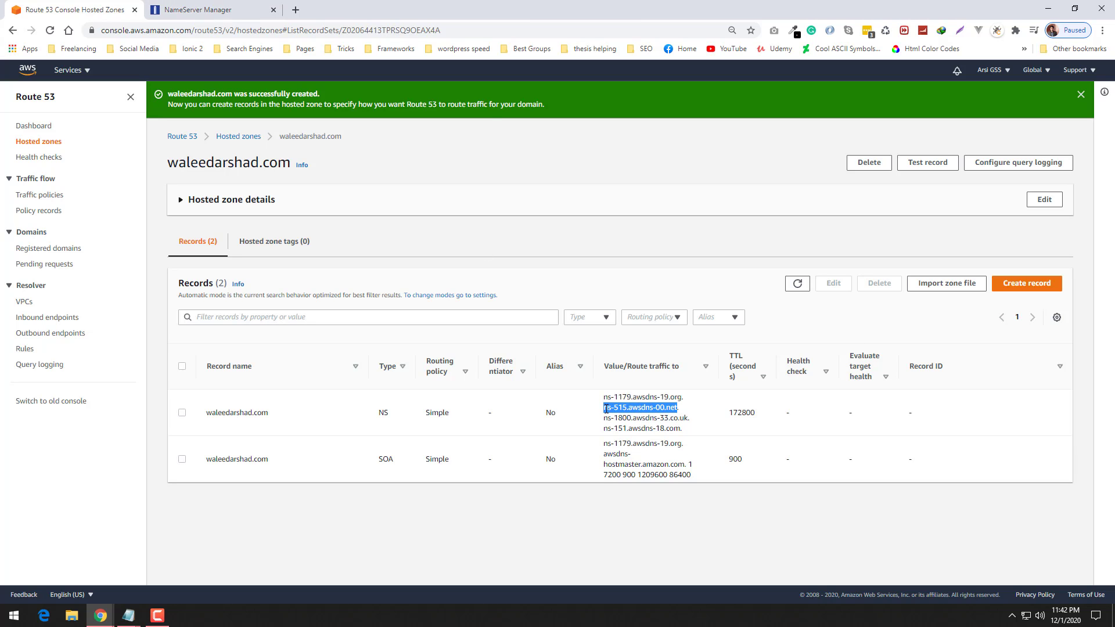
left_click(217, 7)
left_click(465, 429)
key("ctrl+a")
key("ctrl+v")
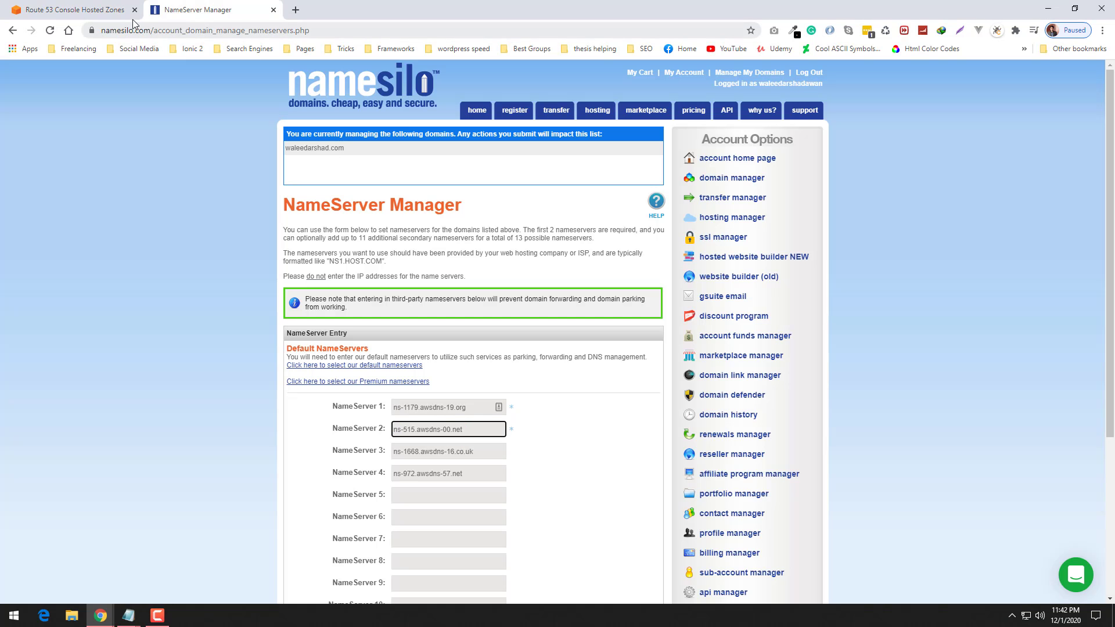
Step: Copy the third name server from the Route 53 NS record and set NameServer 3 in NameSilo to ns-1800.awsdns-33.co.uk
left_click(111, 10)
left_click_drag(689, 419, 604, 423)
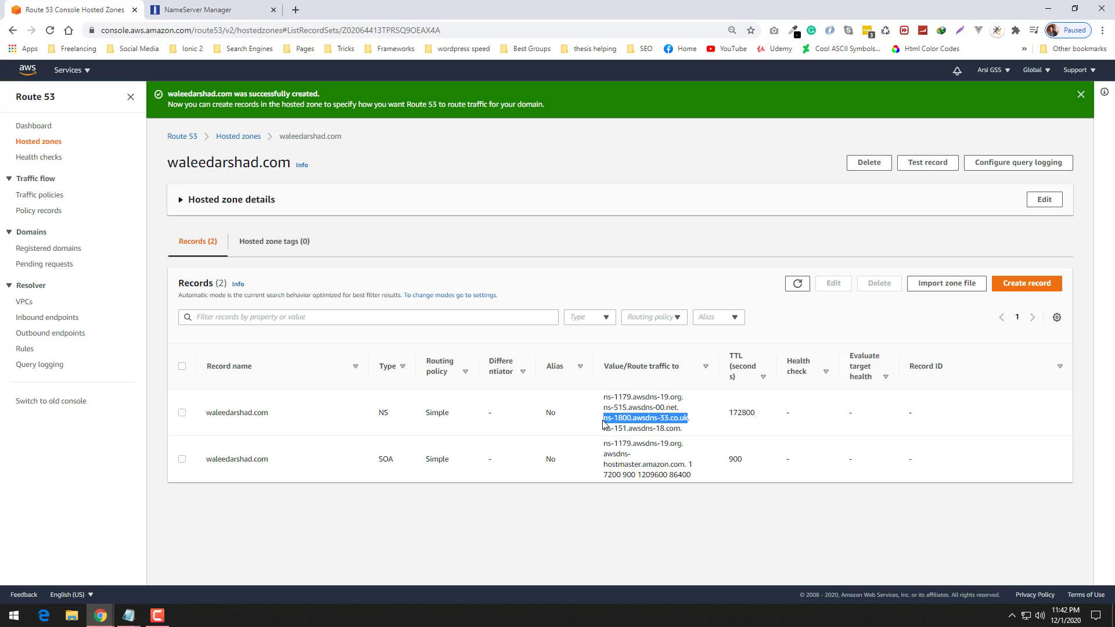
key("ctrl+c")
left_click(192, 10)
left_click(442, 452)
key("ctrl+a")
key("ctrl+v")
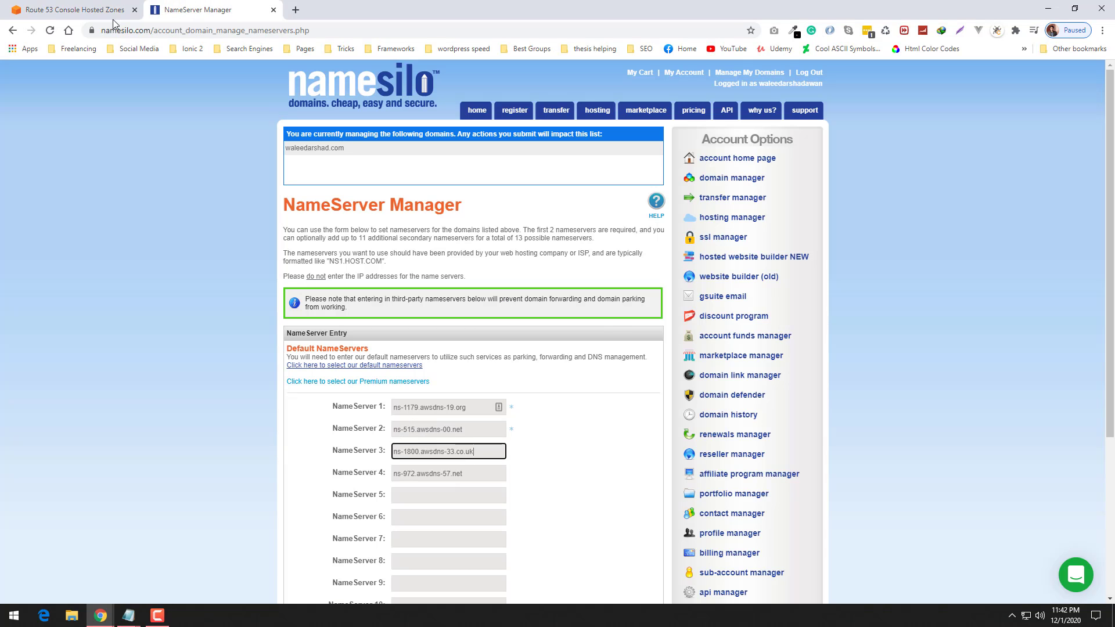
Step: Set NameServer 4 in NameSilo to ns-151.awsdns-18.com from the Route 53 NS record and submit the nameserver changes
left_click(110, 10)
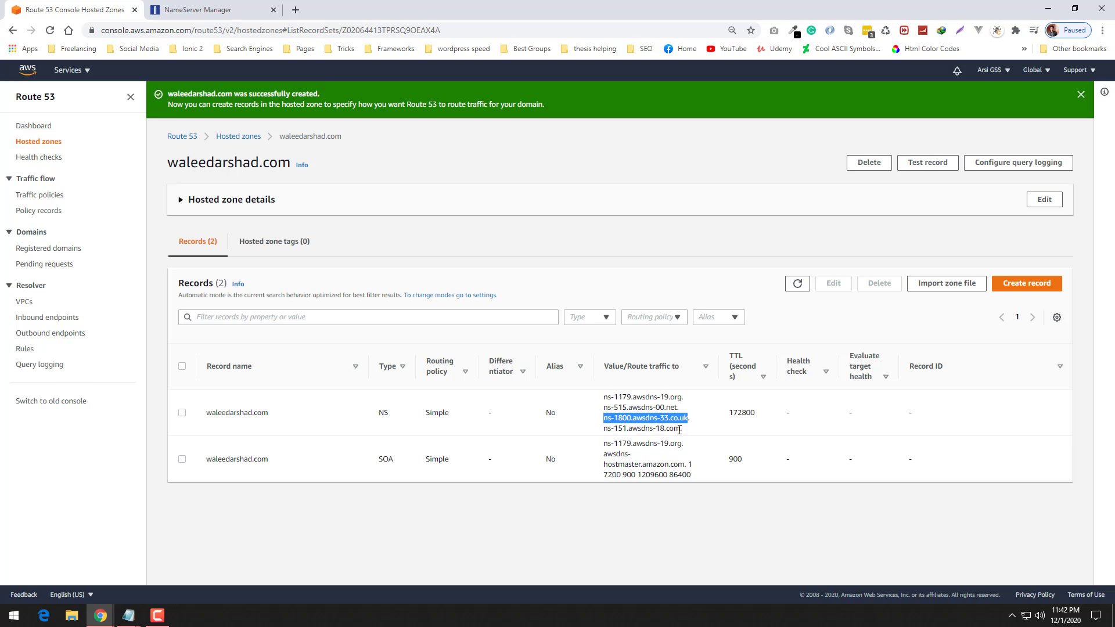
left_click_drag(679, 430, 604, 430)
left_click(187, 7)
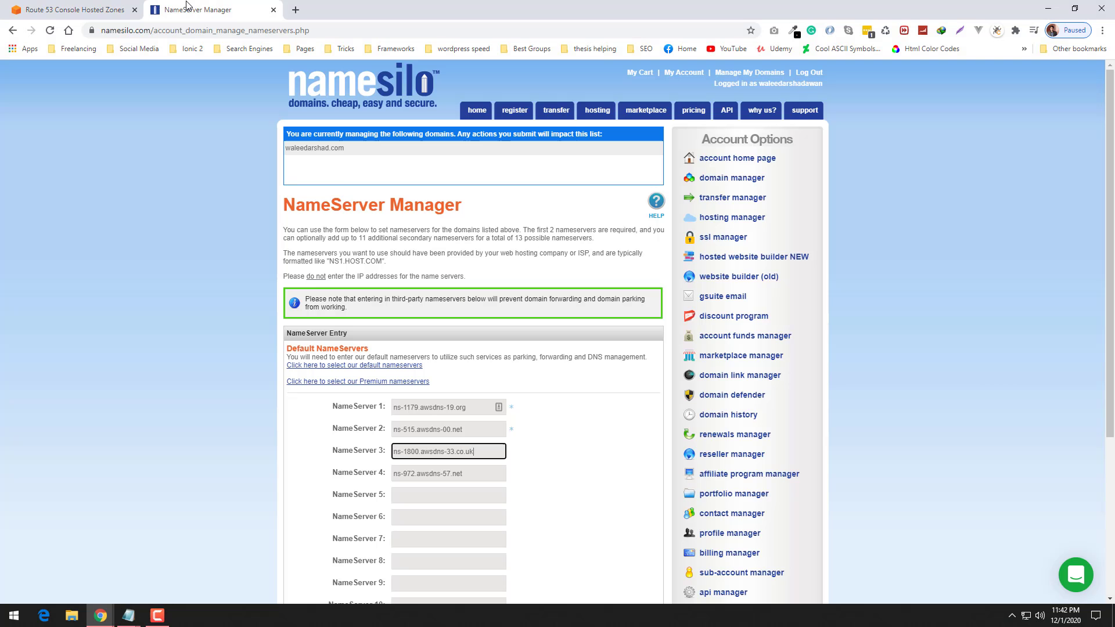
triple_click(469, 473)
key("ctrl+v")
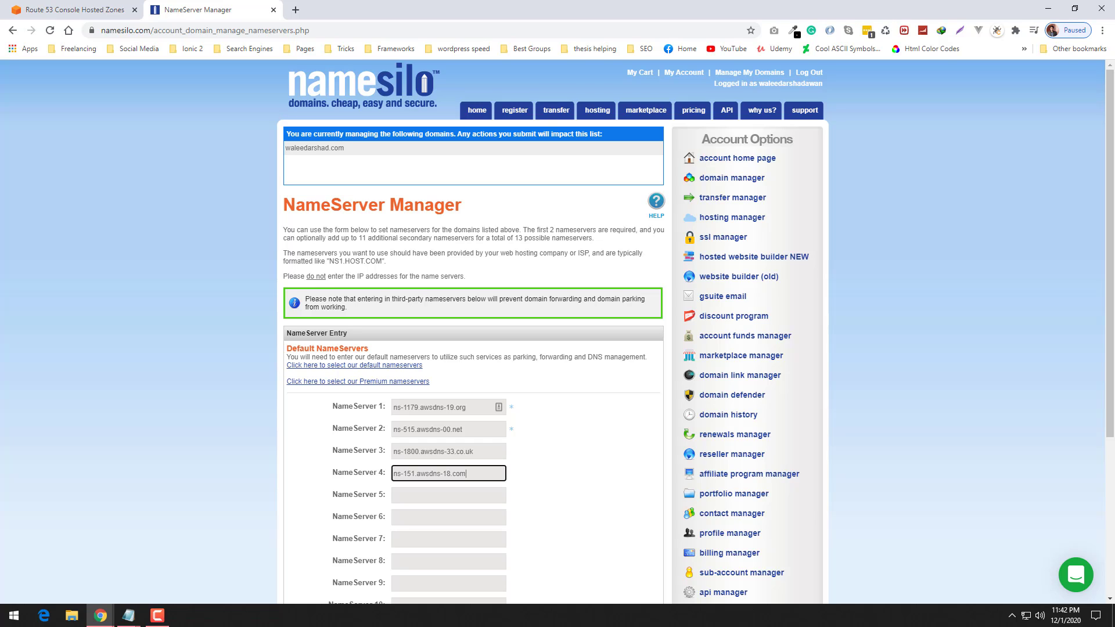
scroll(688, 472, "down", 3)
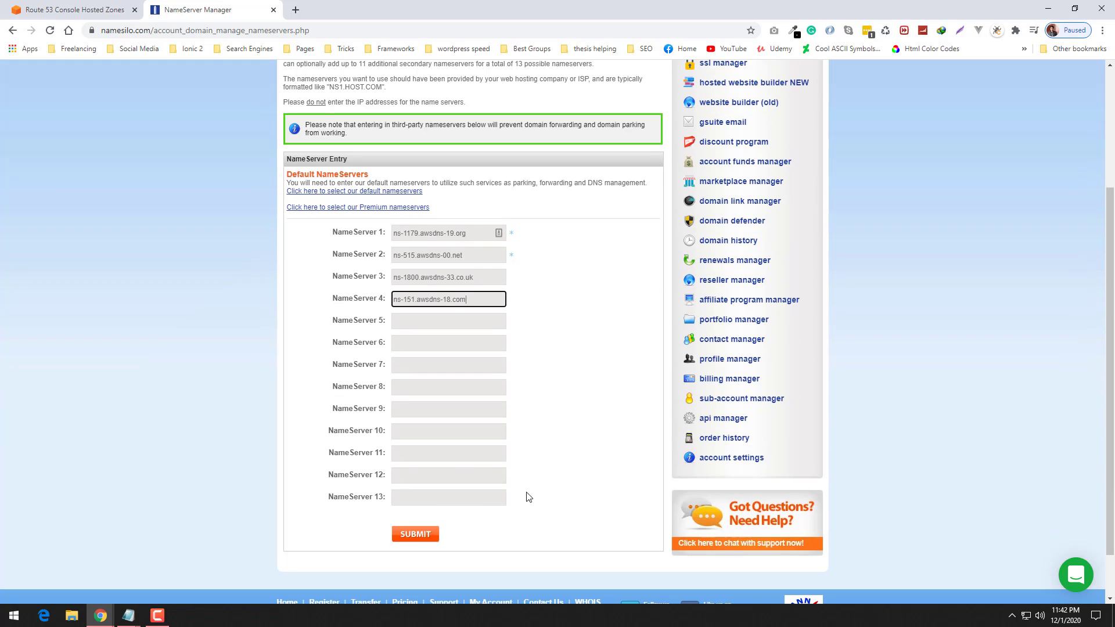
left_click(416, 541)
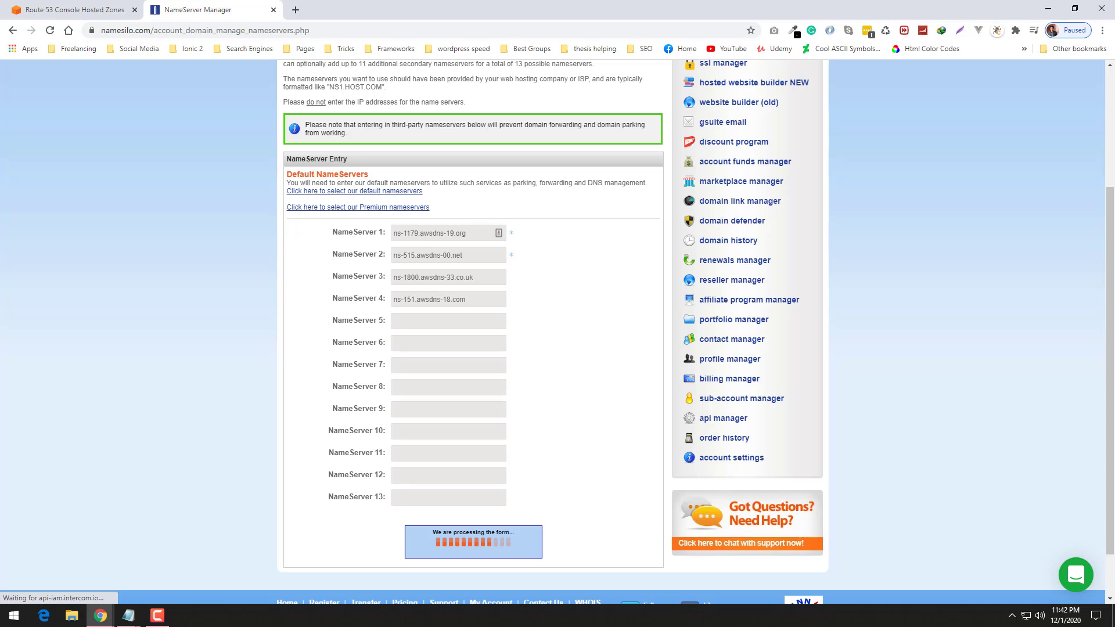
scroll(733, 341, "up", 1)
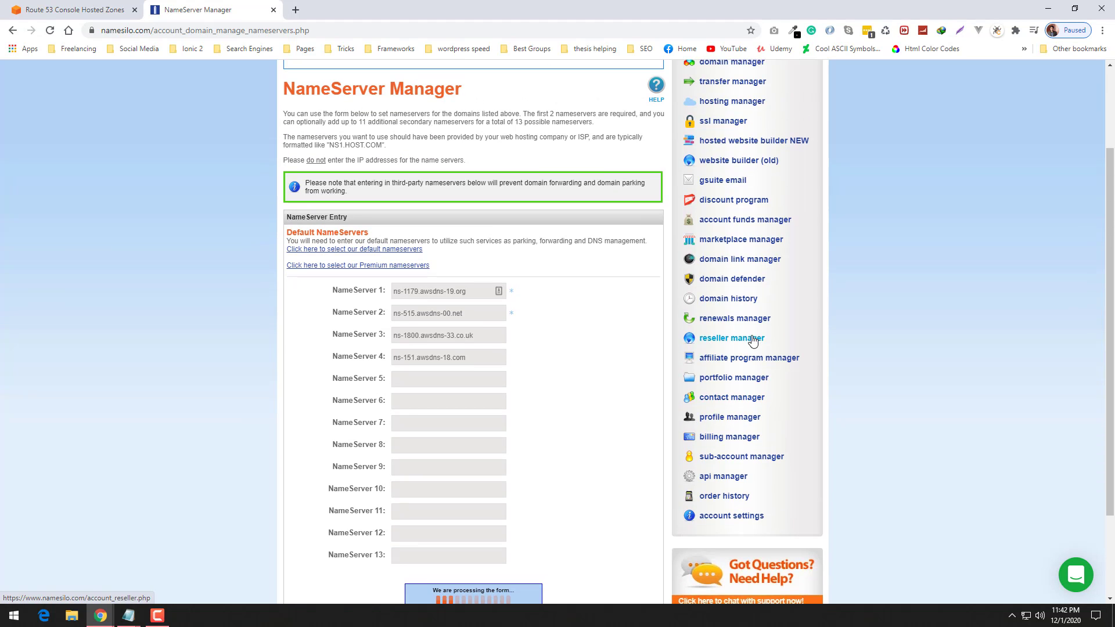
scroll(682, 338, "down", 1)
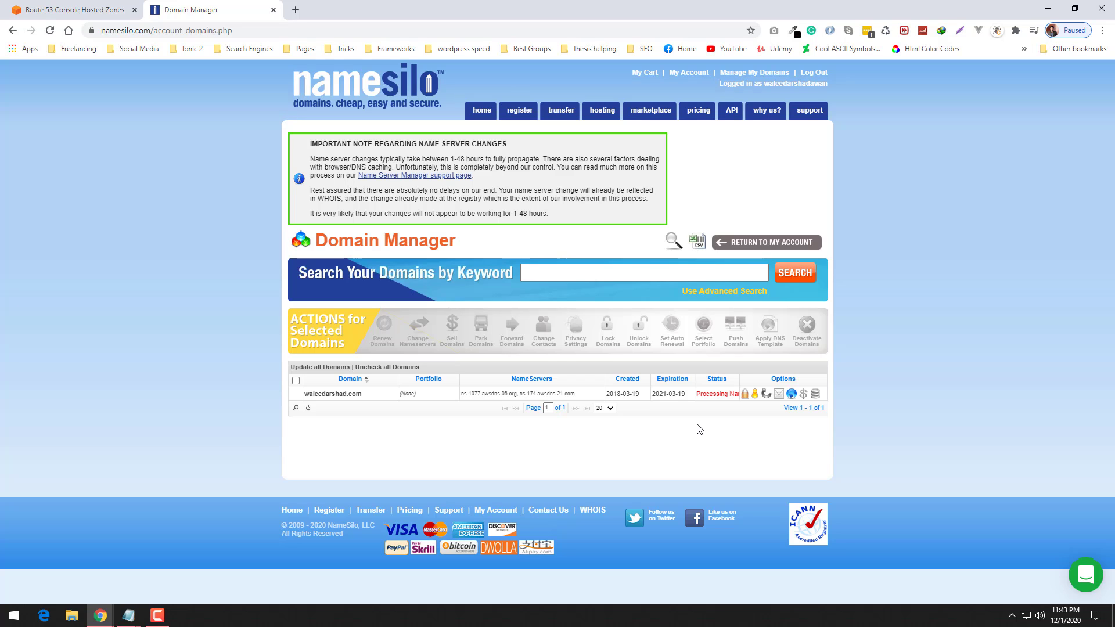
Step: Switch to the AWS console, open Amazon Lightsail and start creating a new instance
left_click(66, 5)
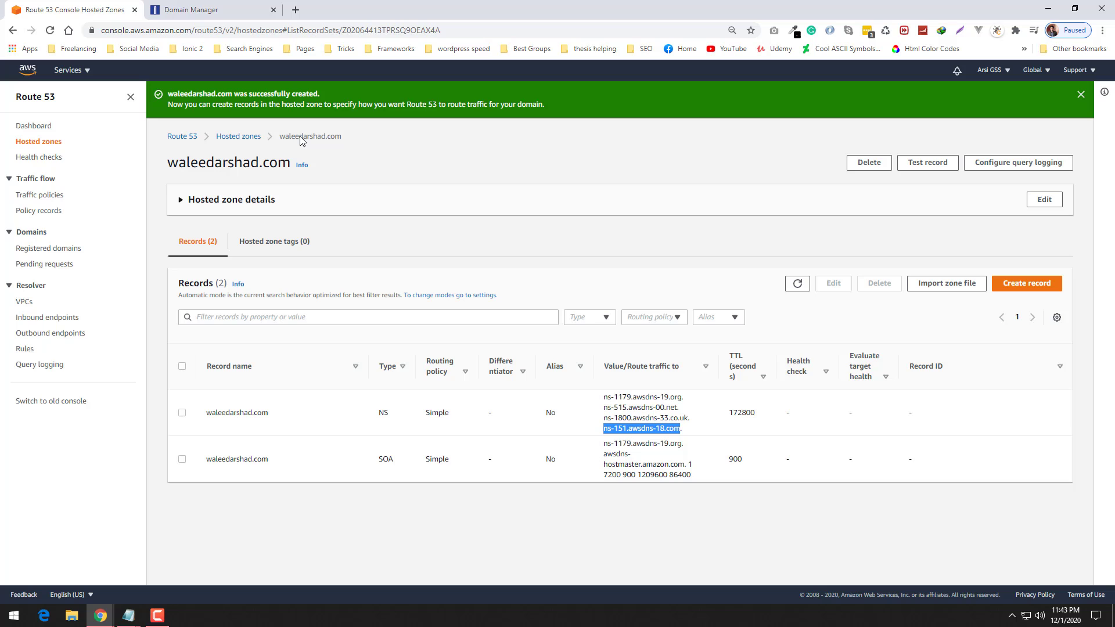
left_click(90, 75)
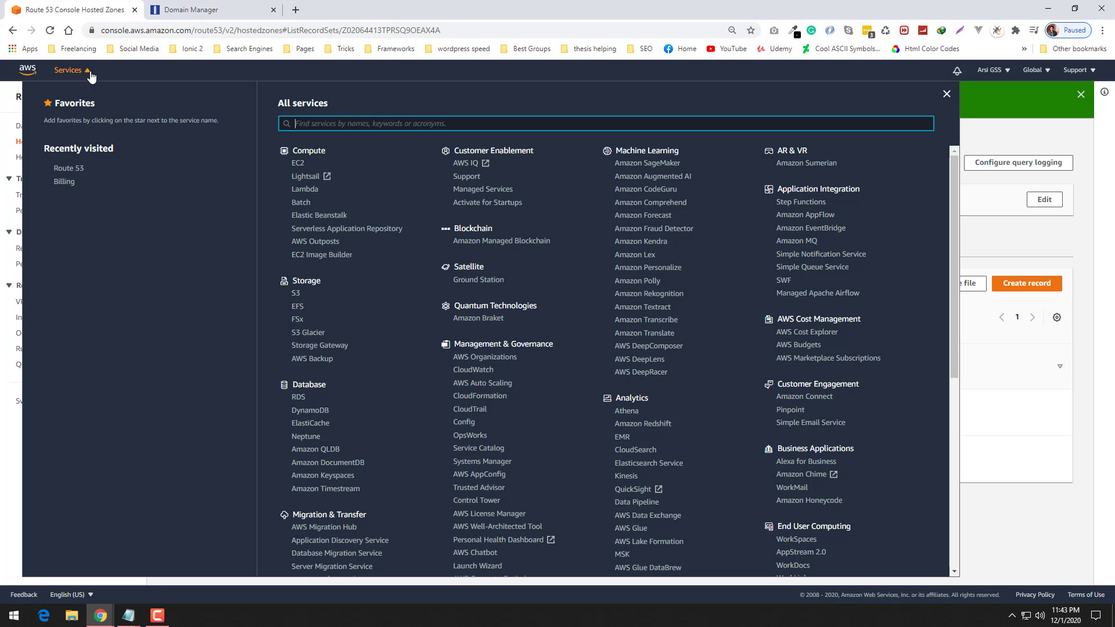
left_click(313, 178)
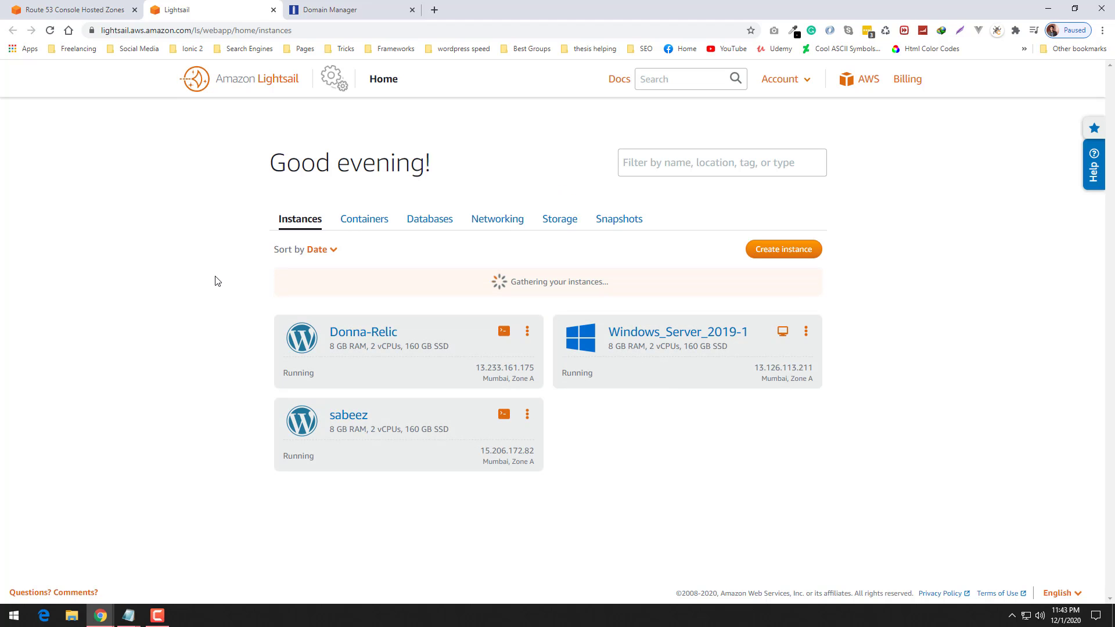
left_click(797, 256)
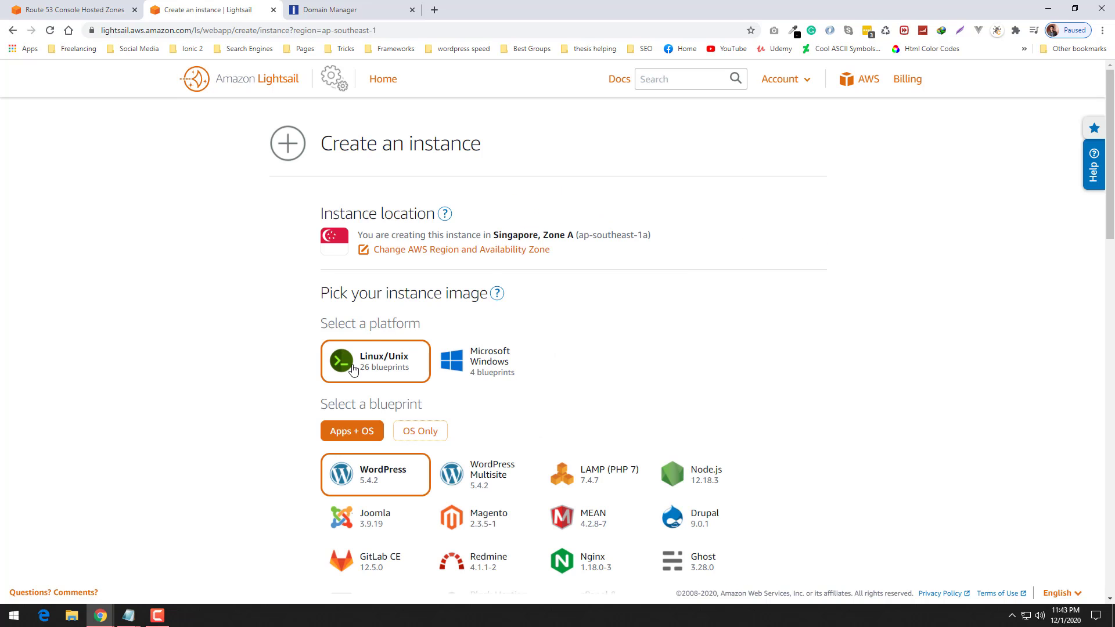
Step: Compare the available instance plans and choose the $40 USD per month plan for the WordPress instance
scroll(353, 370, "down", 1)
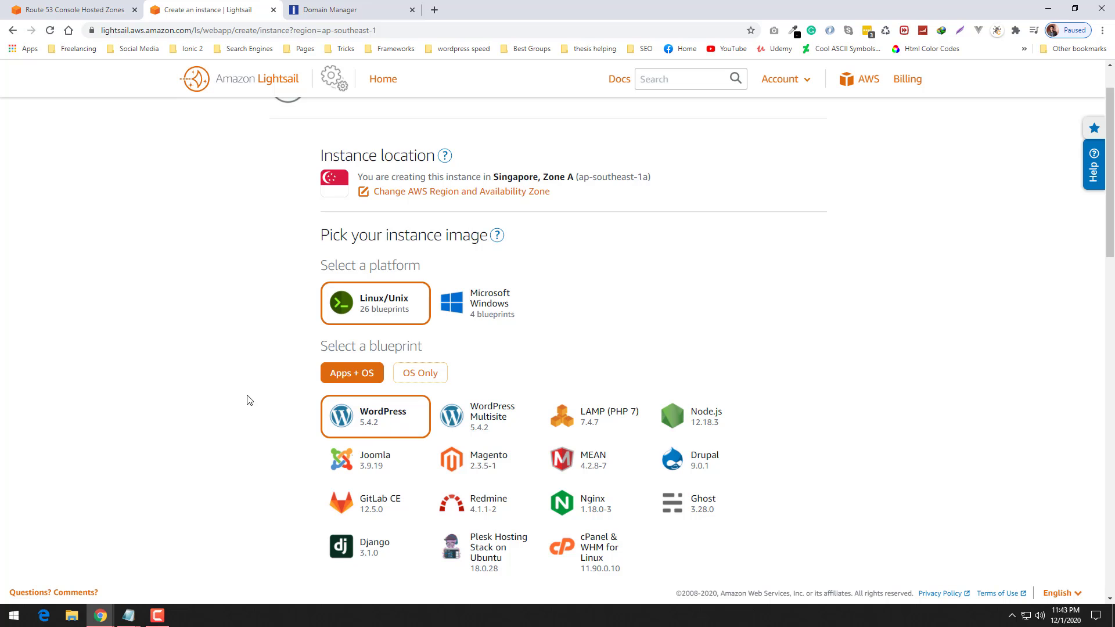
scroll(263, 422, "down", 4)
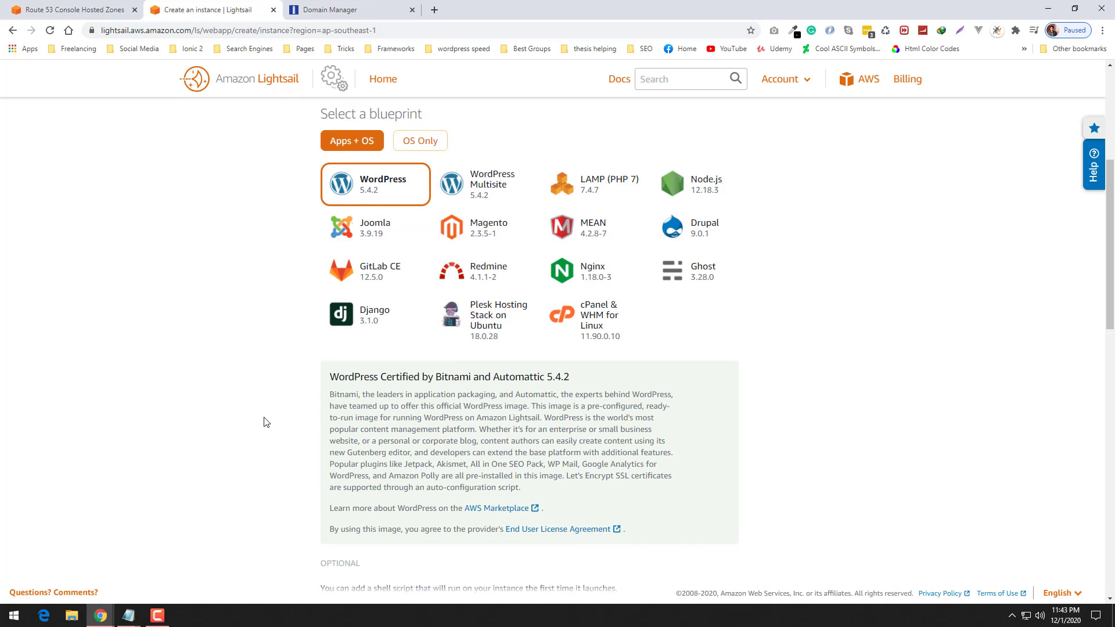
scroll(264, 422, "down", 8)
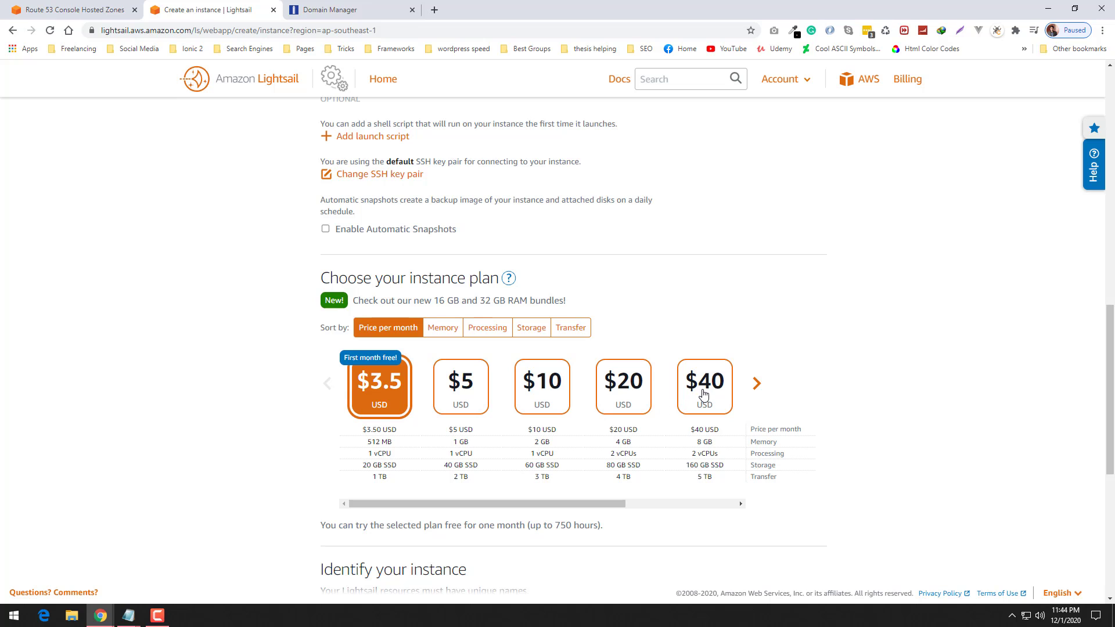
double_click(757, 384)
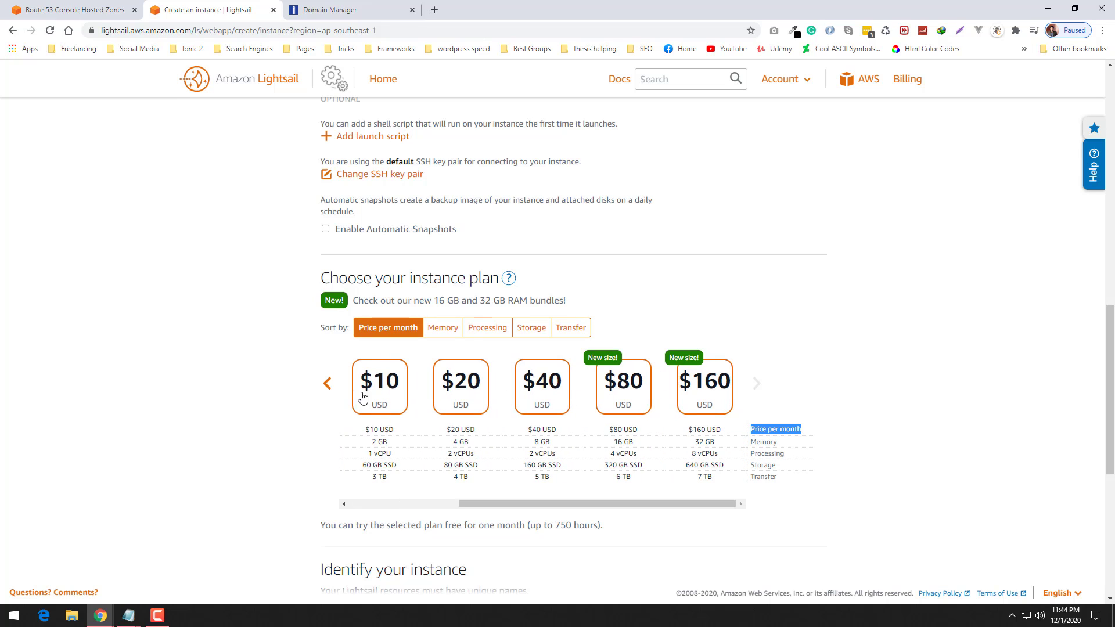
double_click(325, 384)
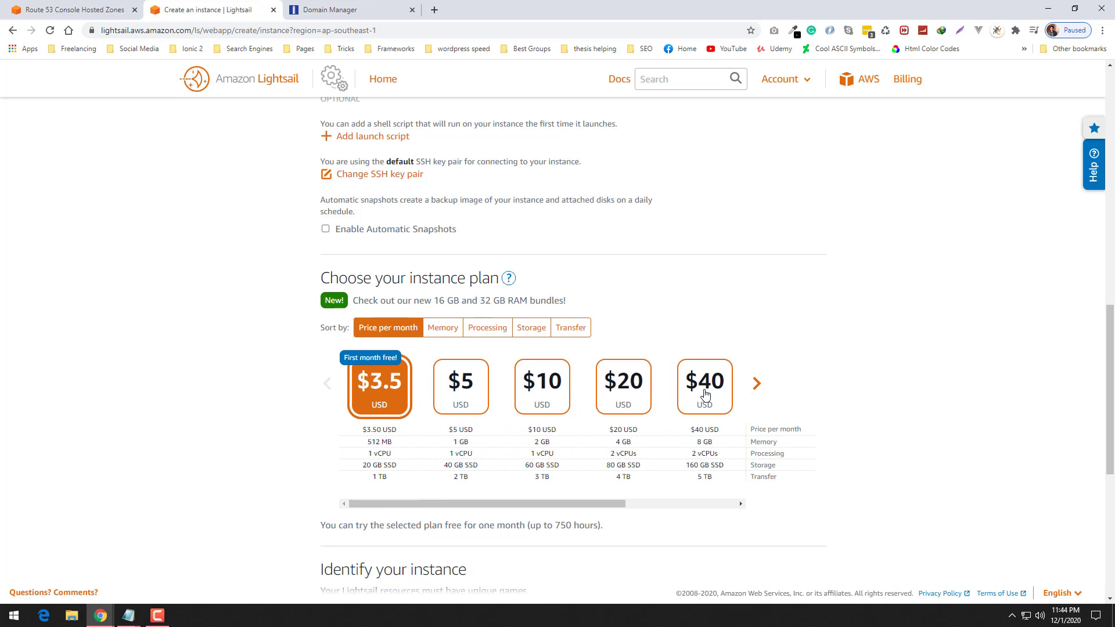
left_click(706, 395)
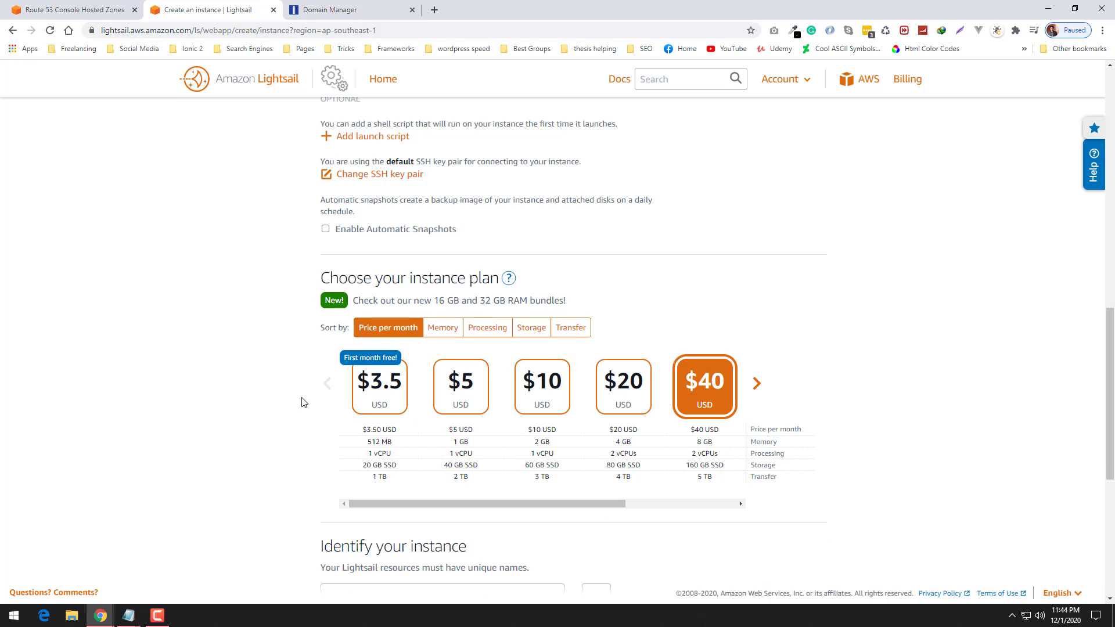
Step: Name the Lightsail instance after the domain, without the .com ending
scroll(305, 406, "down", 3)
left_click_drag(384, 423, 312, 426)
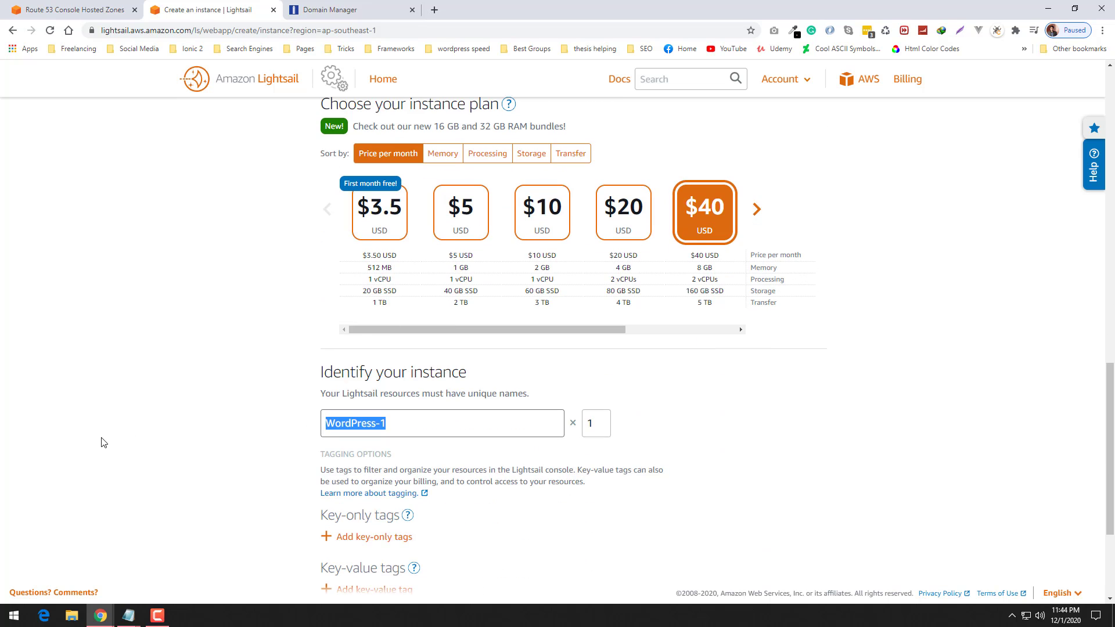
type("waleeda")
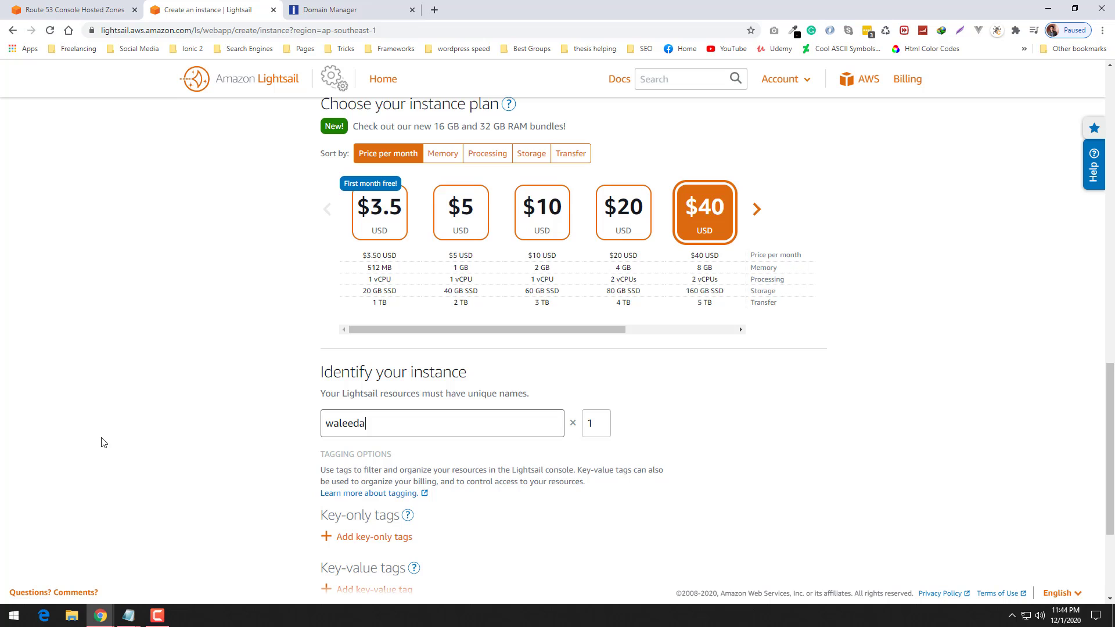
type("rshad")
Step: Try to create the WordPress instance in Singapore with the $40 plan
scroll(103, 442, "down", 3)
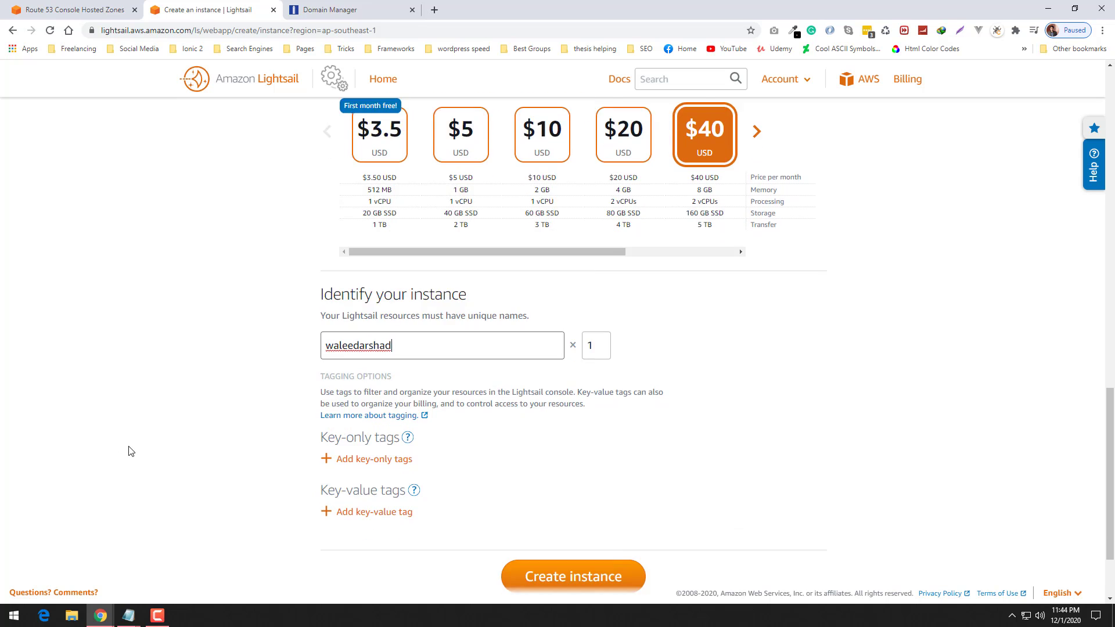
left_click(578, 471)
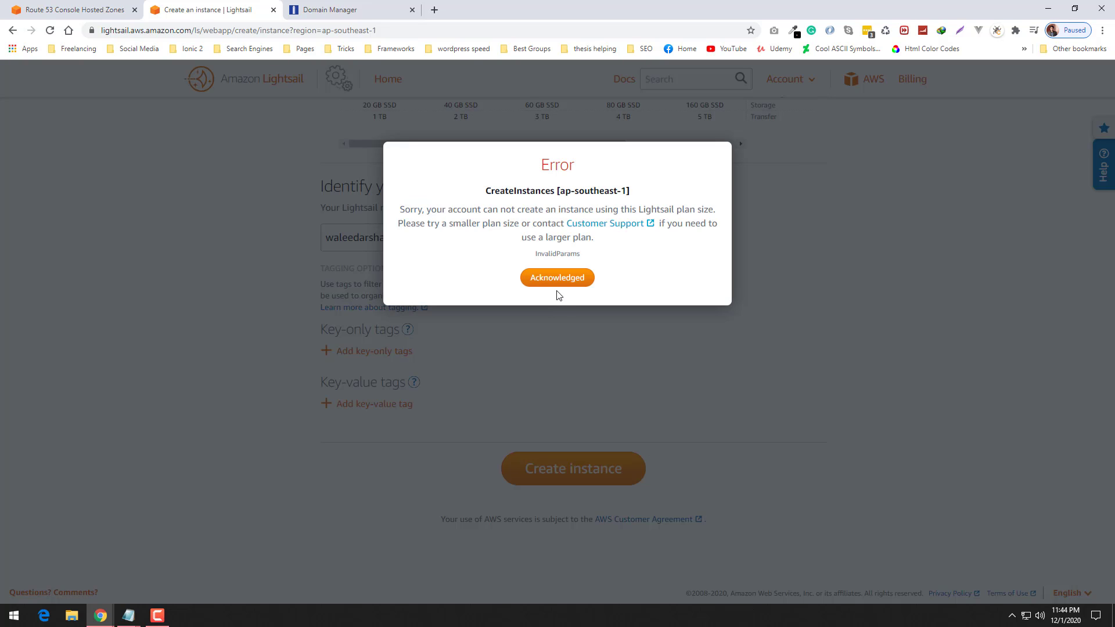
left_click(553, 285)
Step: Change the instance location to the Mumbai region (ap-south-1)
scroll(541, 374, "up", 5)
scroll(540, 375, "up", 4)
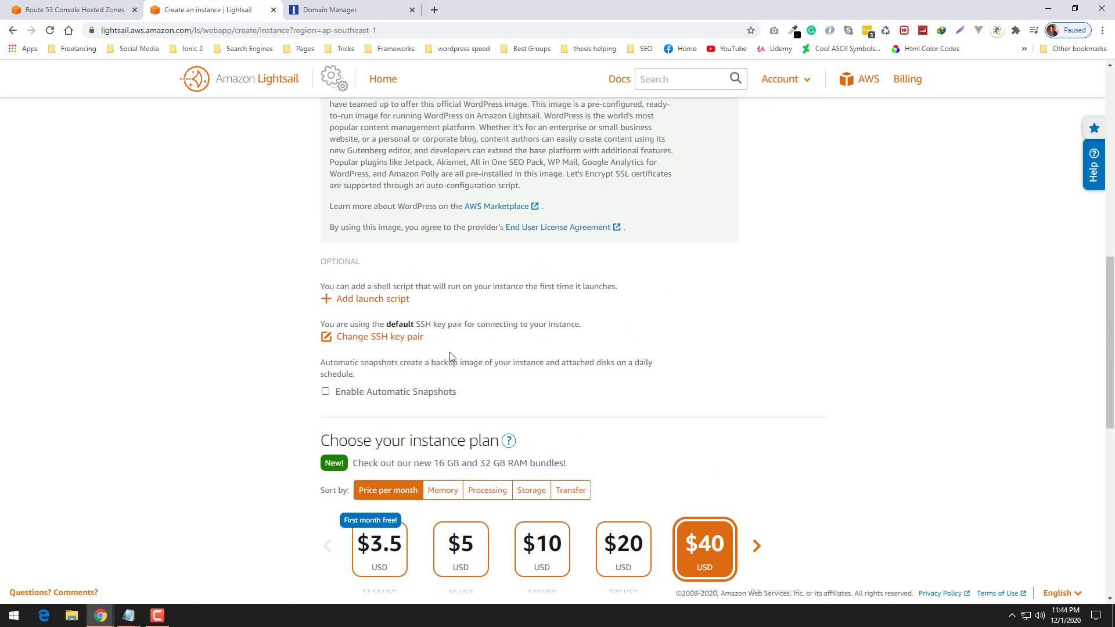
scroll(376, 412, "up", 9)
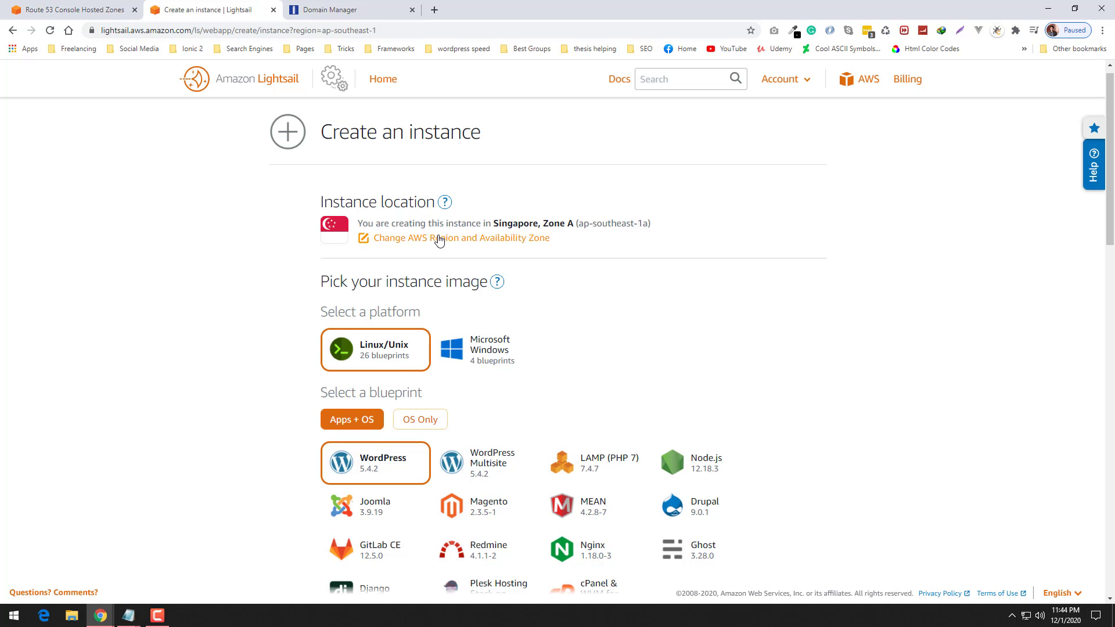
left_click(438, 242)
left_click(482, 286)
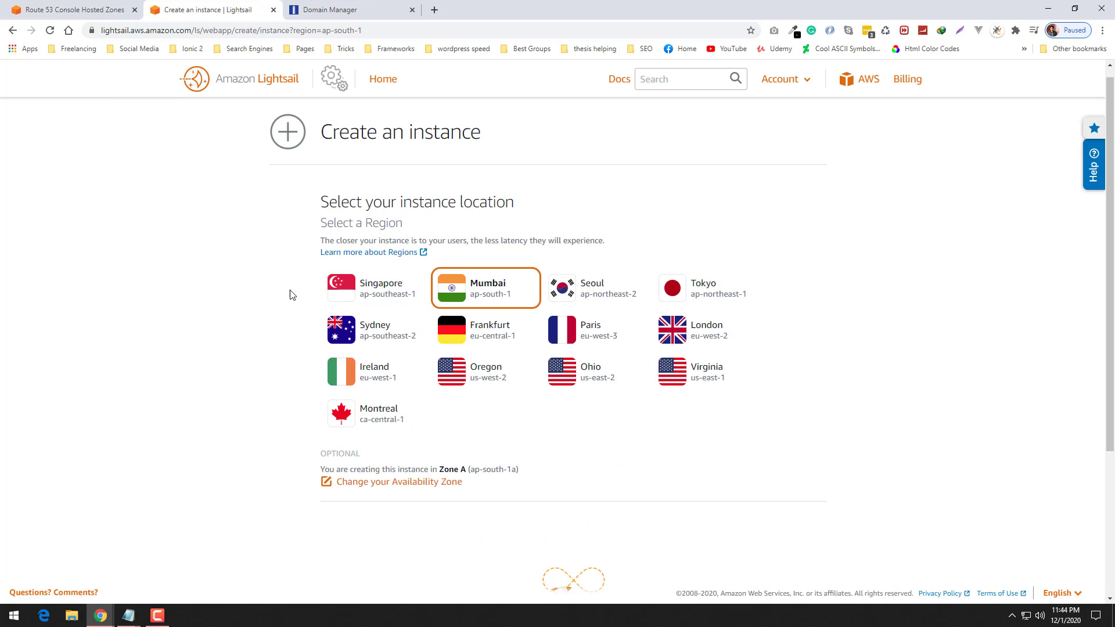
Step: Set the instance plan to $160 USD per month with 32 GB of memory and 8 vCPUs
scroll(291, 294, "down", 3)
scroll(285, 297, "down", 20)
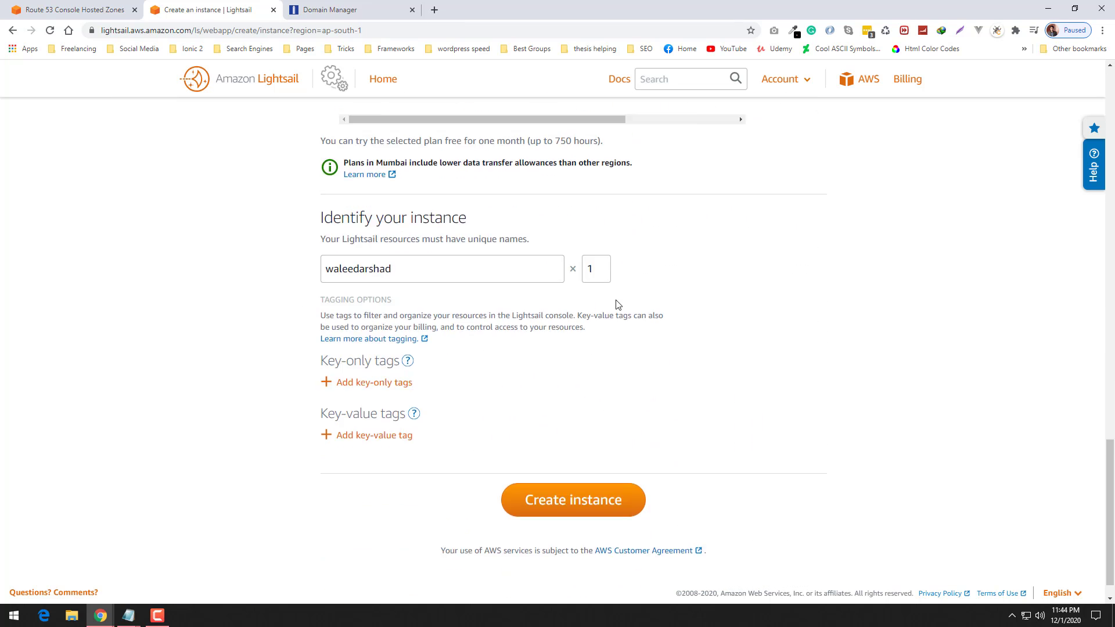
scroll(674, 284, "up", 4)
left_click(731, 269)
scroll(733, 269, "down", 4)
scroll(638, 393, "up", 5)
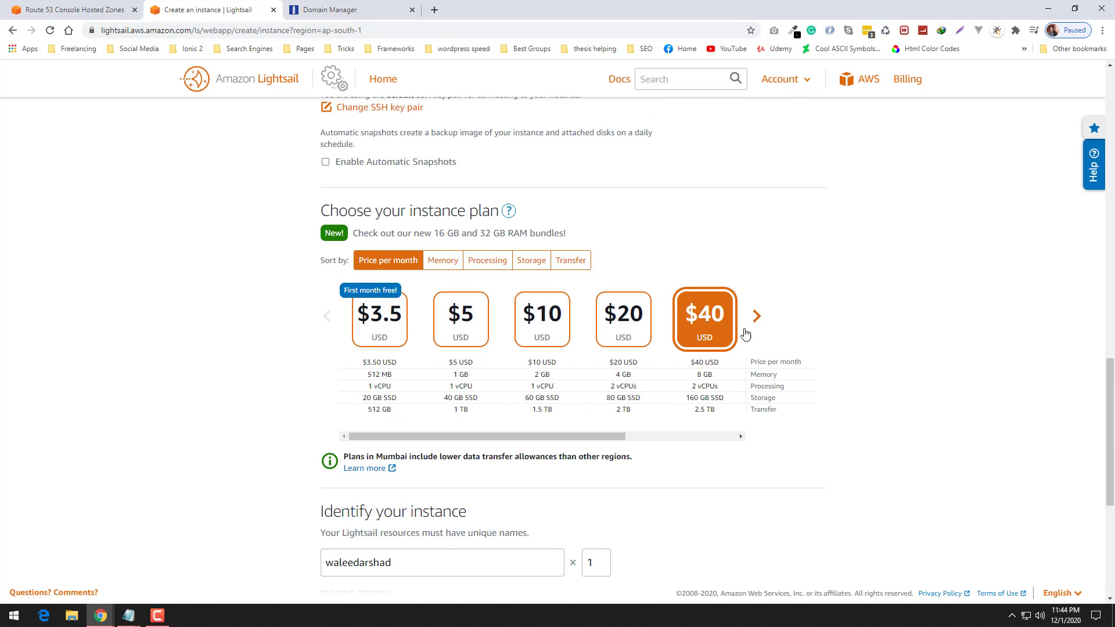
left_click(755, 315)
left_click(723, 331)
Step: Check the chosen plan and create the WordPress instance in Mumbai
scroll(770, 223, "down", 4)
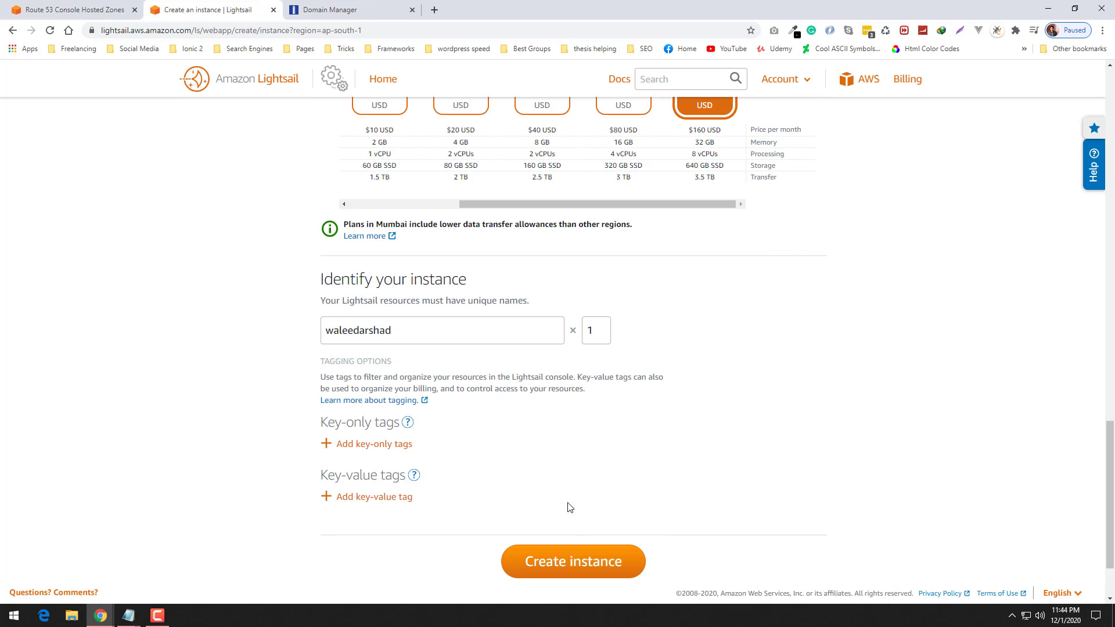
scroll(721, 204, "up", 2)
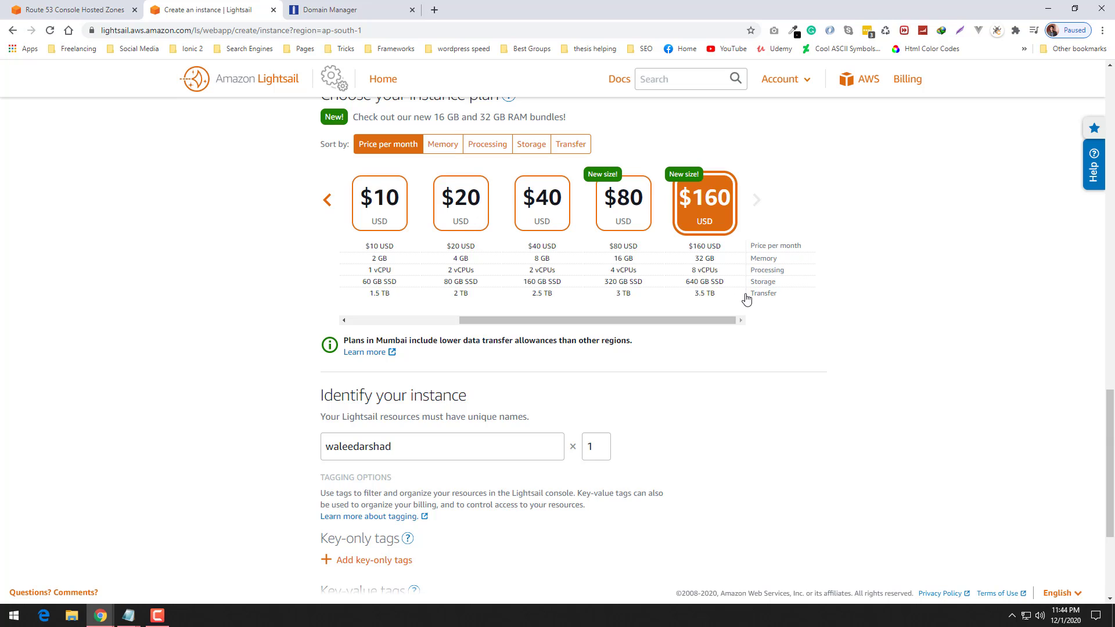
scroll(549, 503, "down", 2)
scroll(548, 503, "down", 1)
left_click(548, 503)
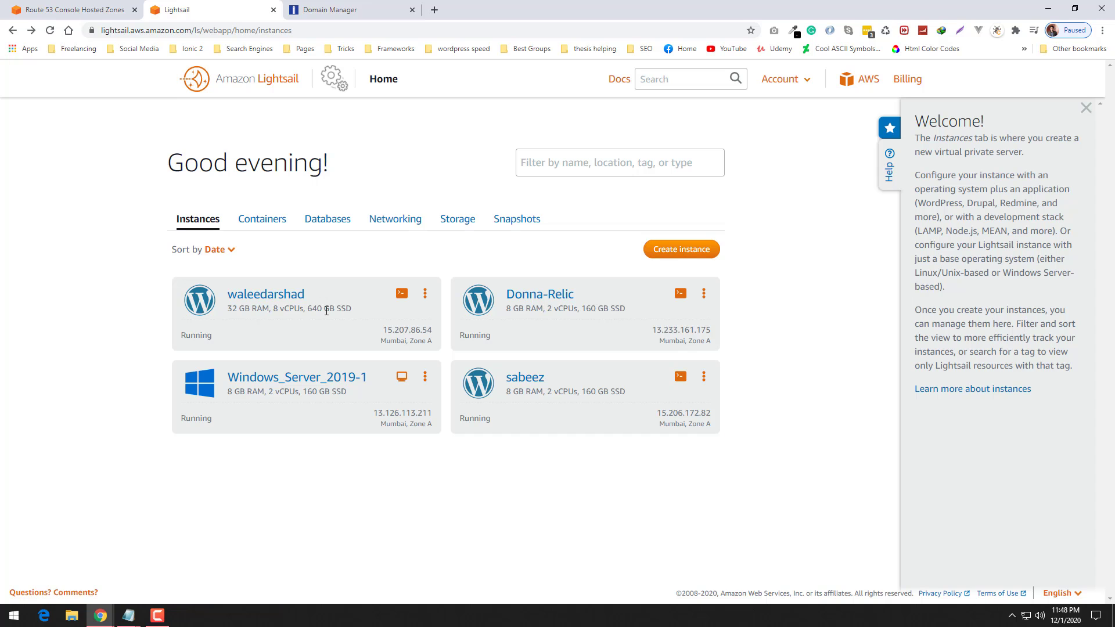
Step: Open the new WordPress instance's details and load its public IP address 15.207.86.54 in a separate browser tab
double_click(286, 298)
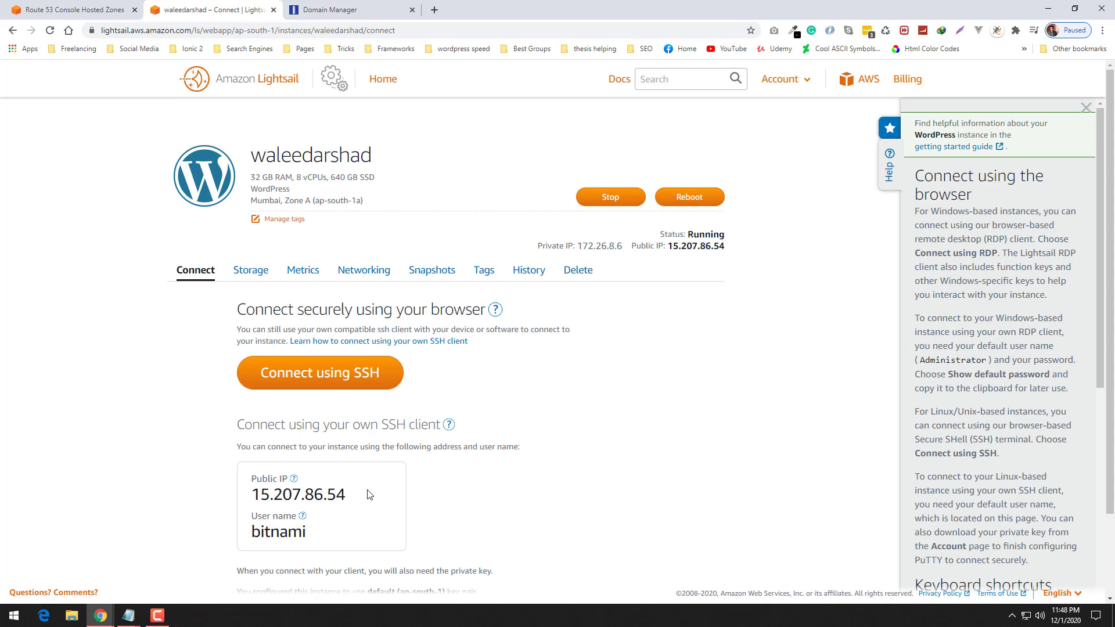
scroll(366, 499, "down", 1)
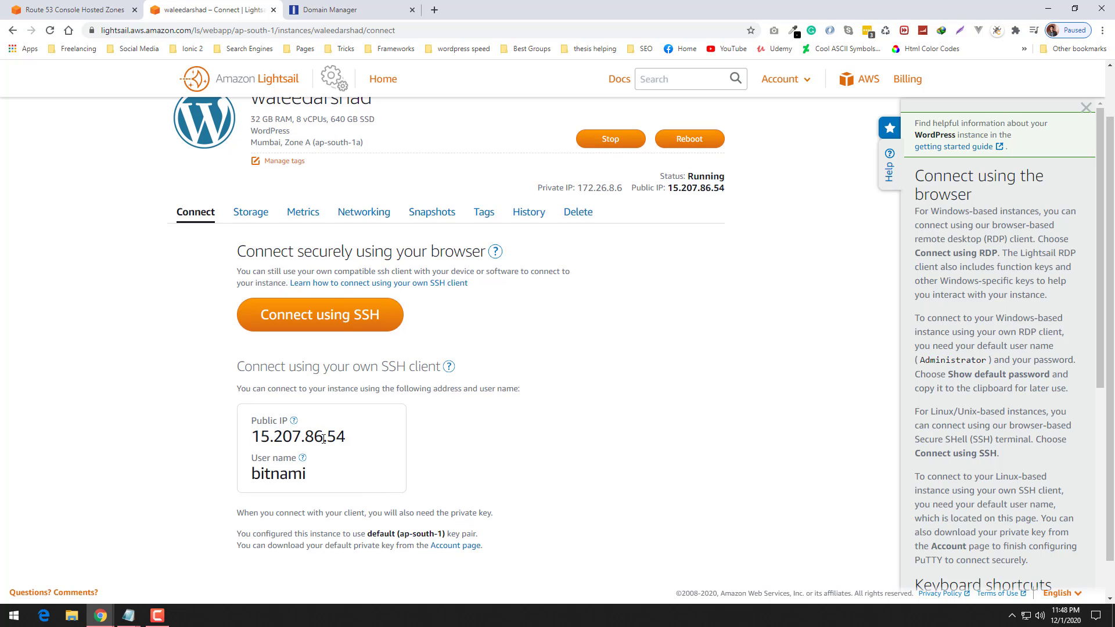
left_click_drag(346, 437, 257, 436)
right_click(267, 439)
left_click(266, 439)
left_click_drag(346, 437, 267, 438)
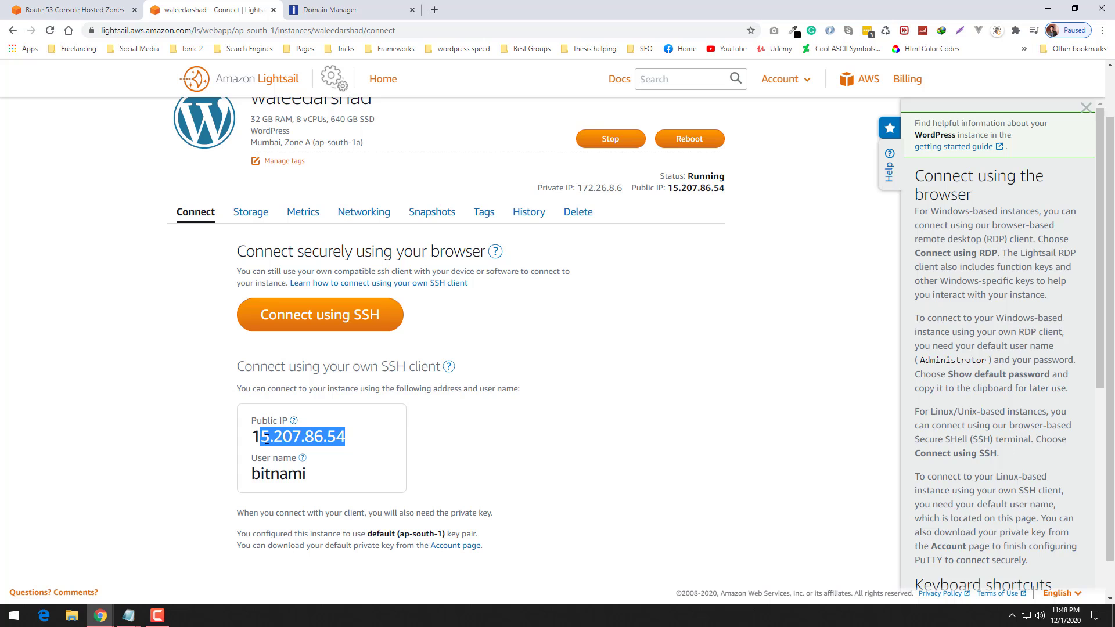
left_click(347, 446)
left_click_drag(348, 437, 250, 437)
right_click(291, 445)
left_click(337, 466)
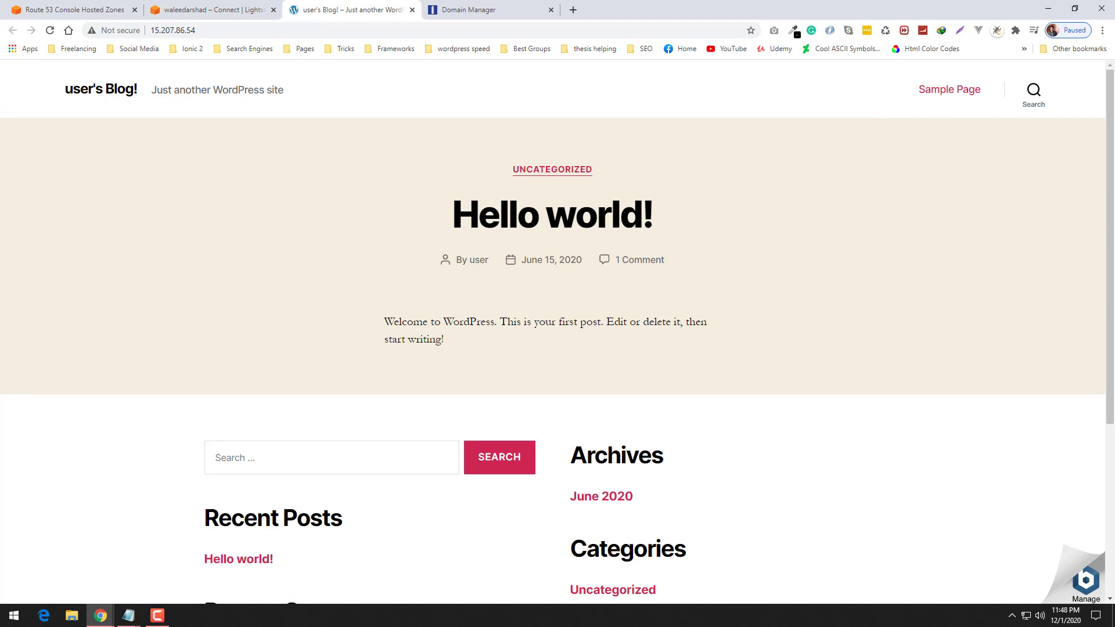
left_click(174, 30)
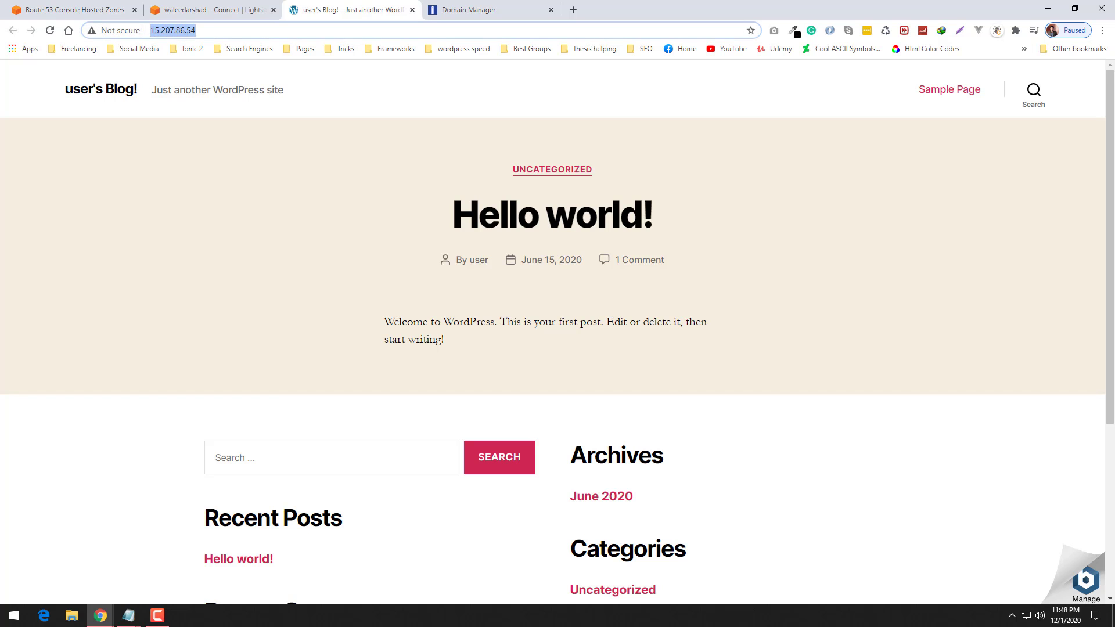
Step: Open the domain's hosted zone in Route 53 and start a new record with the Simple routing policy
left_click(100, 5)
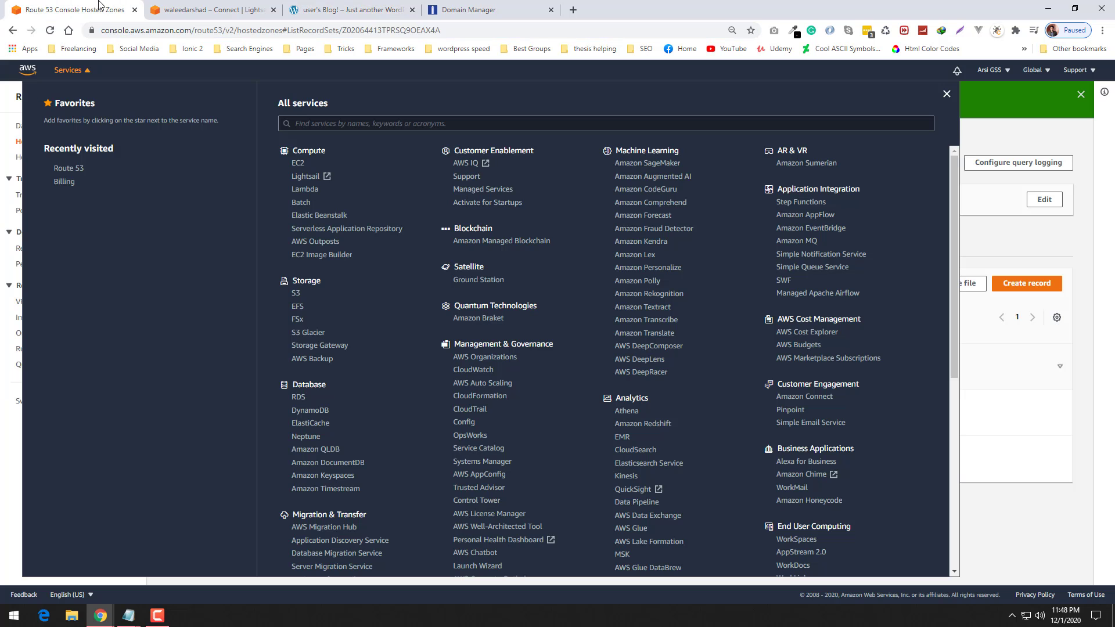
left_click(69, 169)
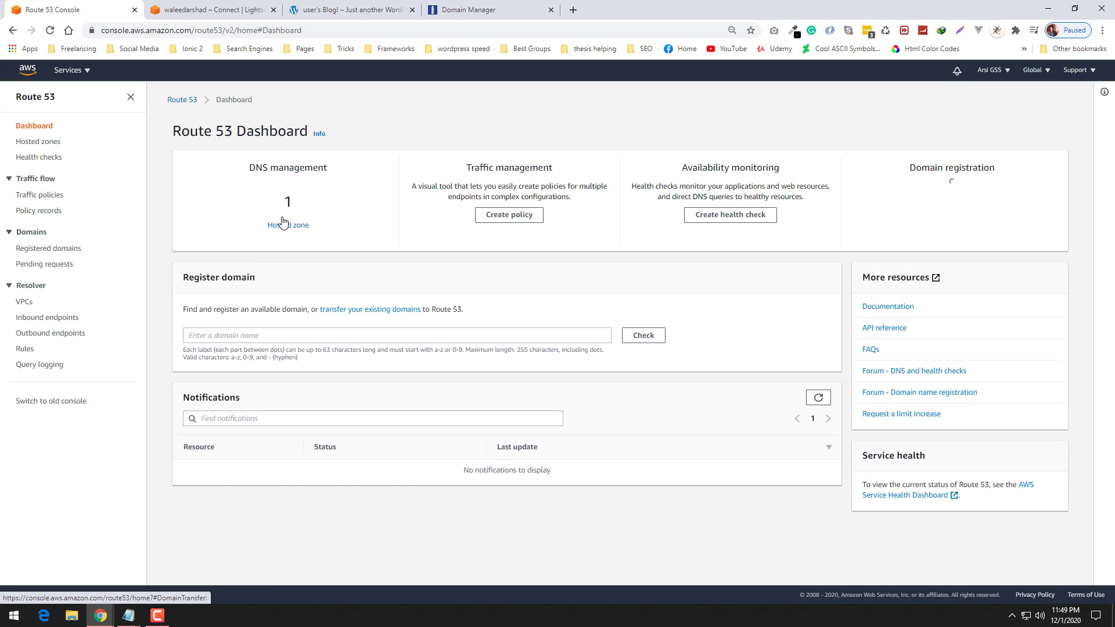
left_click(289, 228)
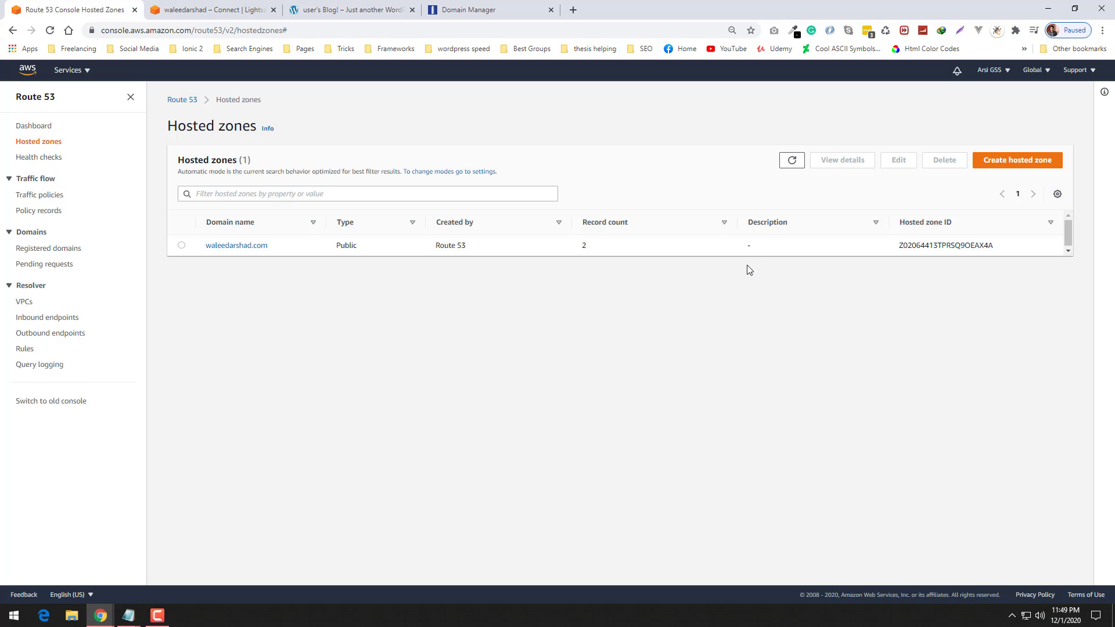
left_click(229, 245)
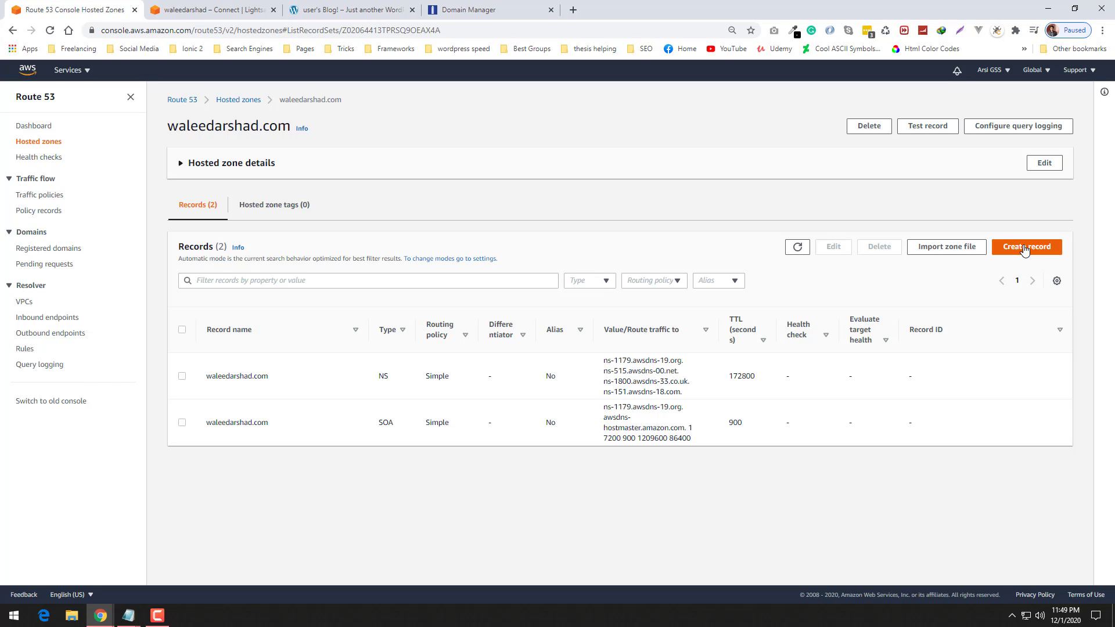
left_click(1025, 248)
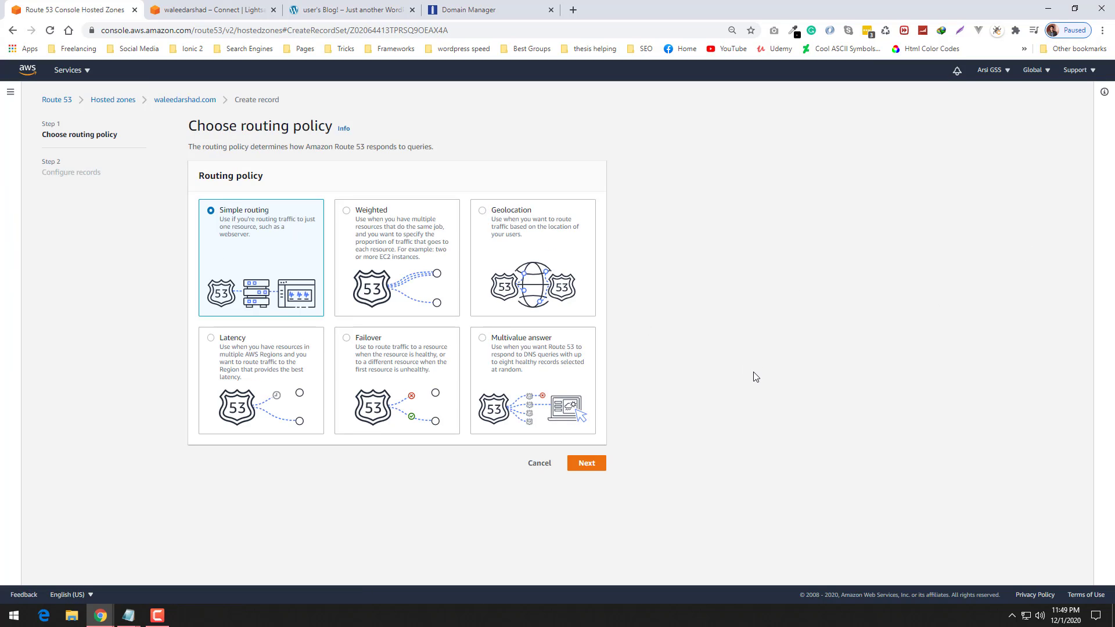
left_click(587, 465)
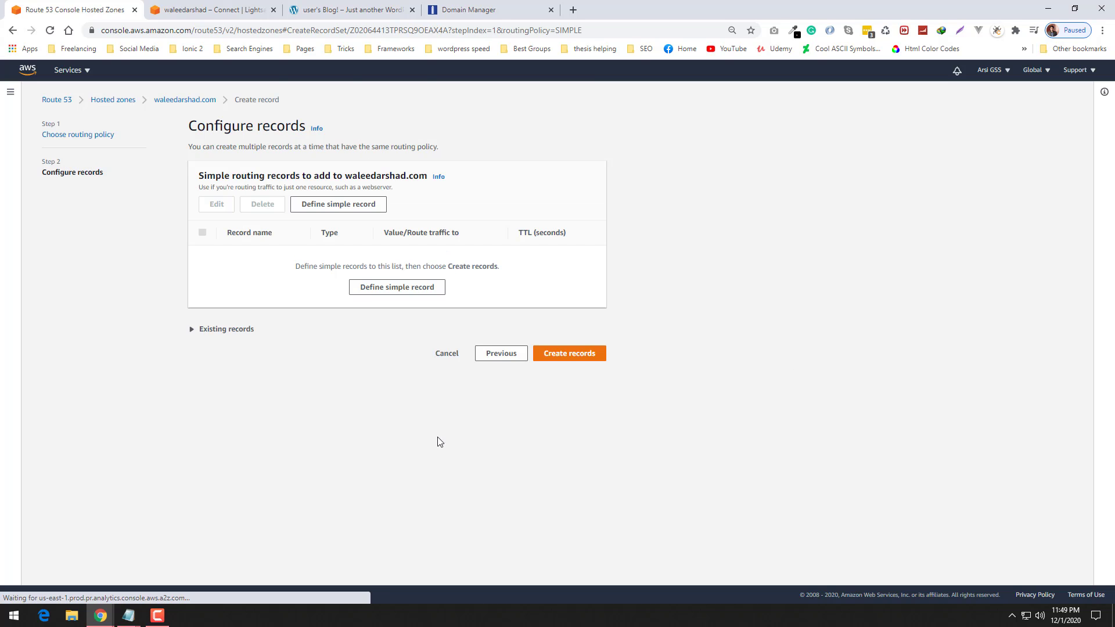
left_click(405, 289)
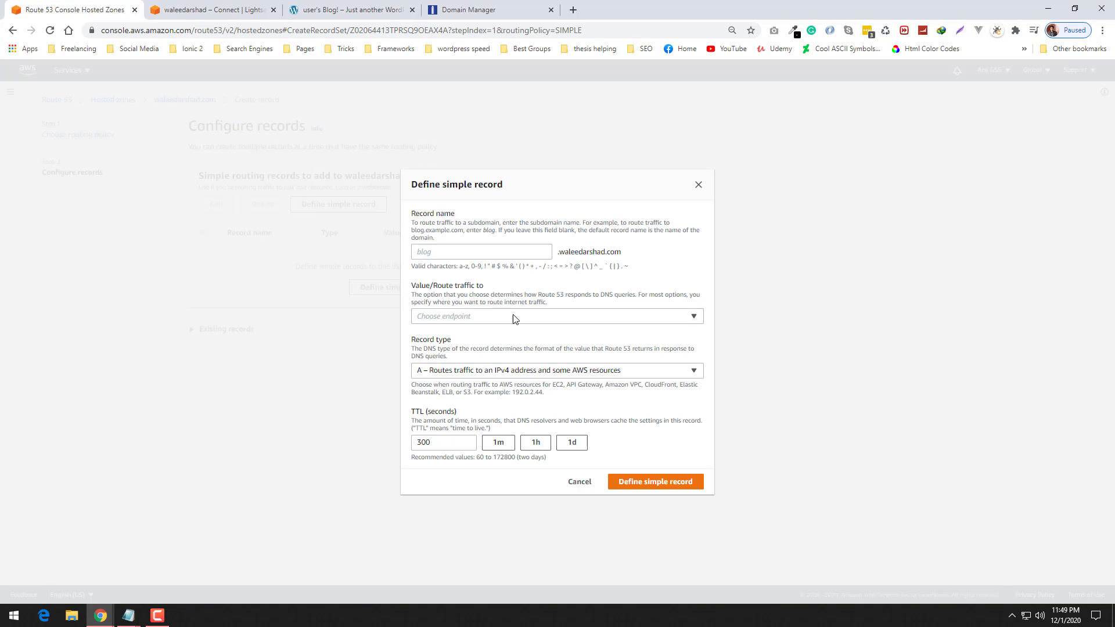
left_click(490, 251)
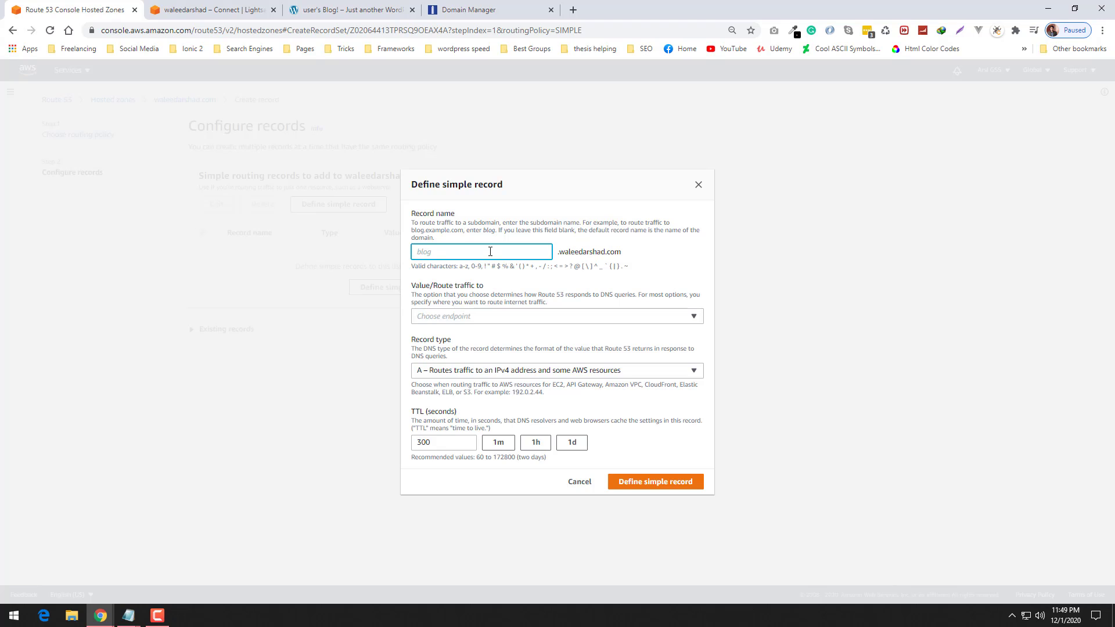
type("www.")
left_click(482, 318)
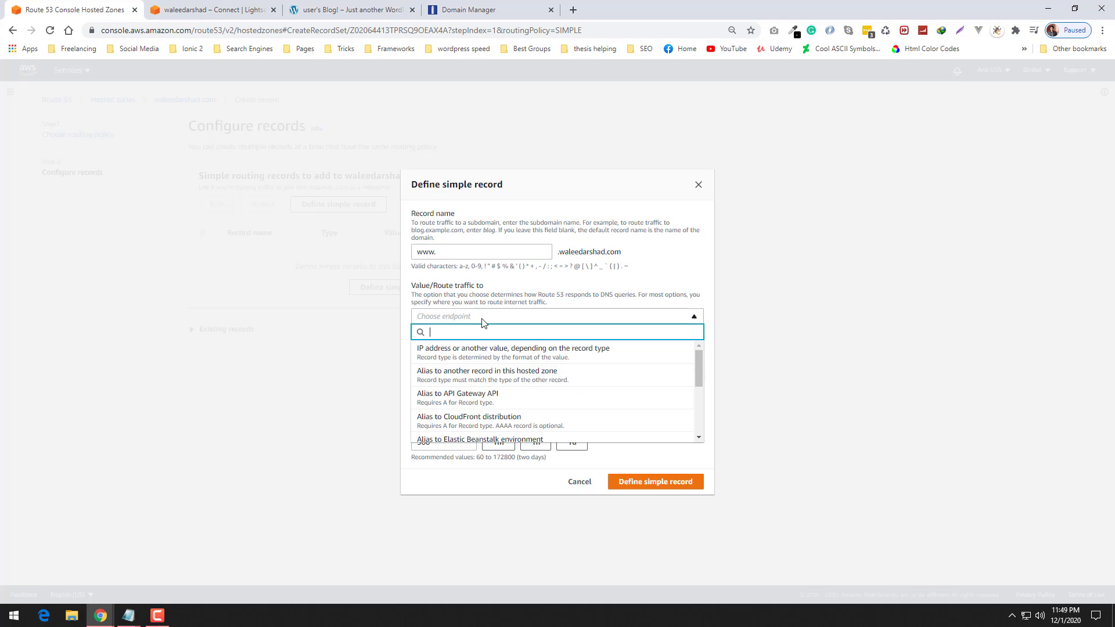
left_click(491, 350)
left_click(474, 309)
key("ctrl+v")
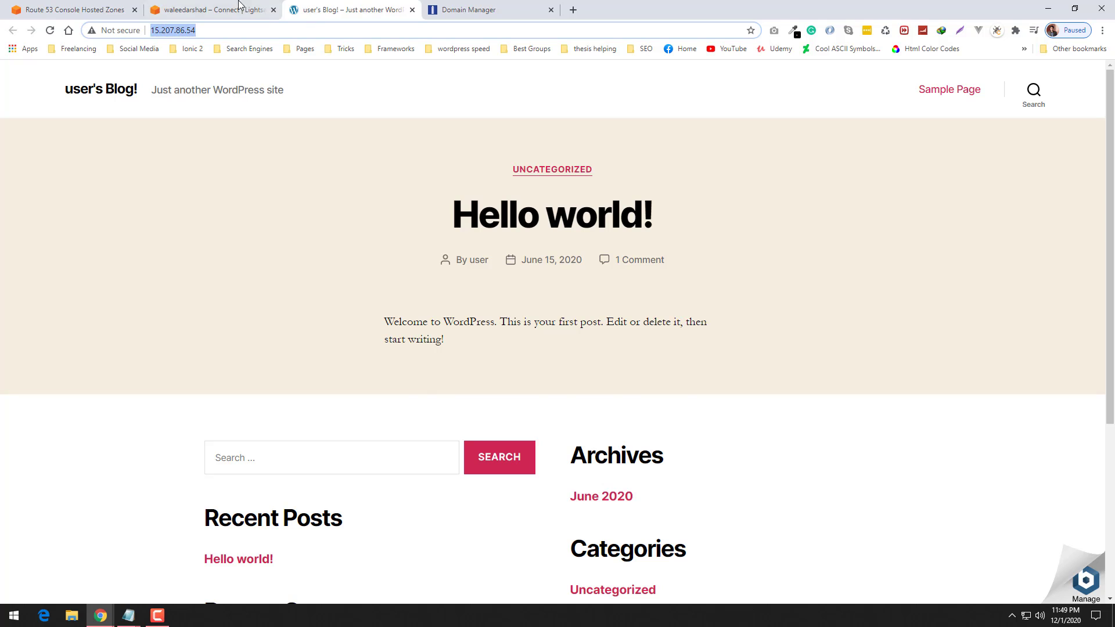
left_click(87, 9)
triple_click(501, 301)
key("ctrl+v")
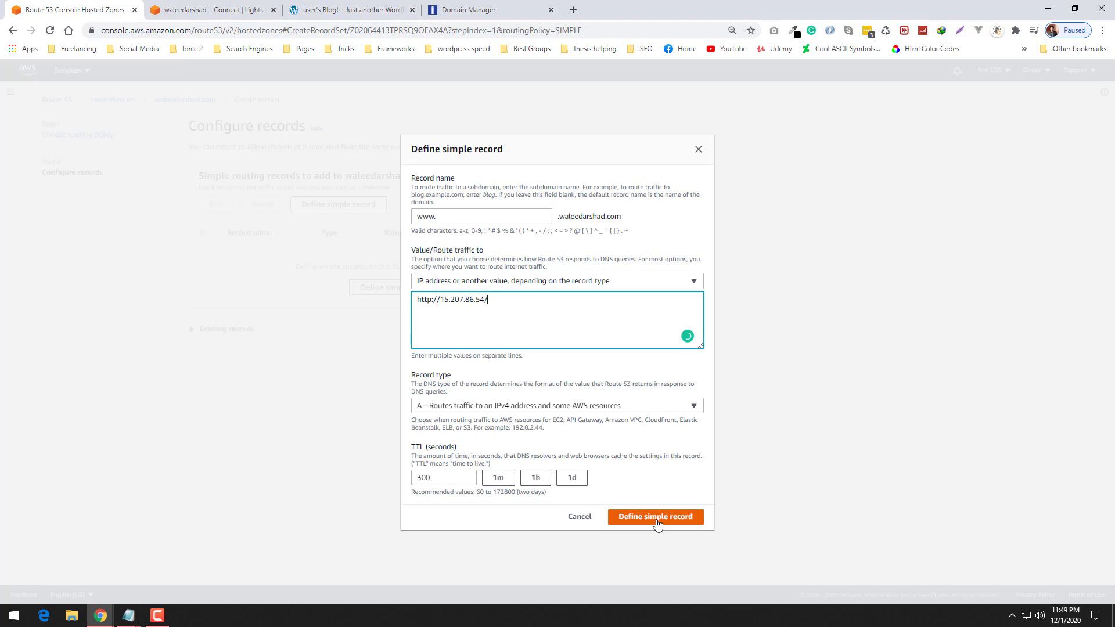
left_click_drag(441, 300, 413, 300)
key("BackSpace")
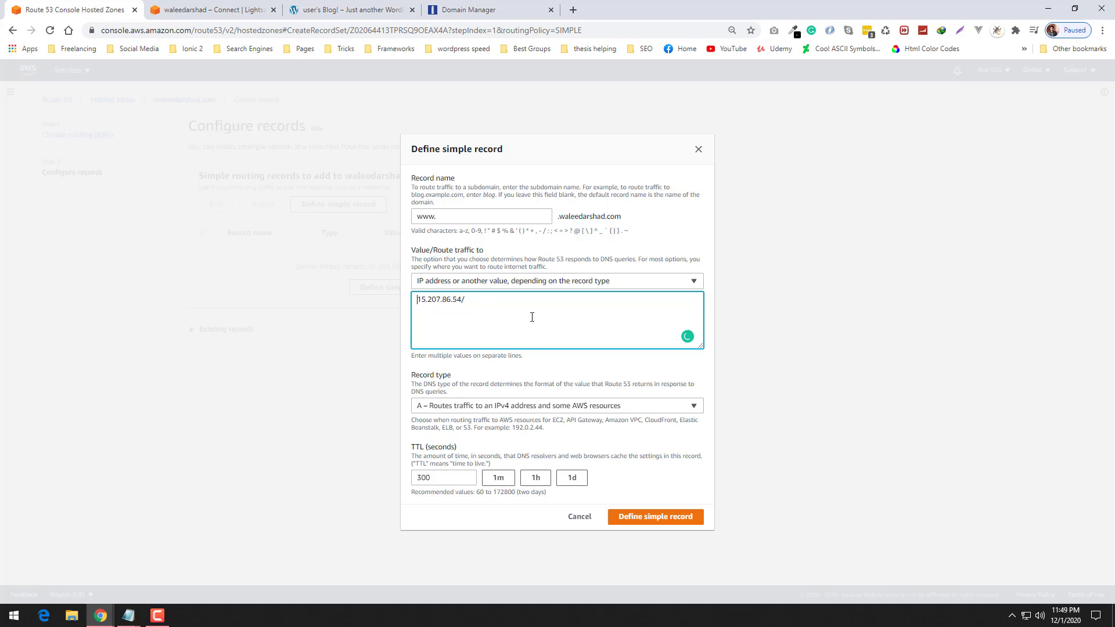
key("BackSpace")
left_click(660, 519)
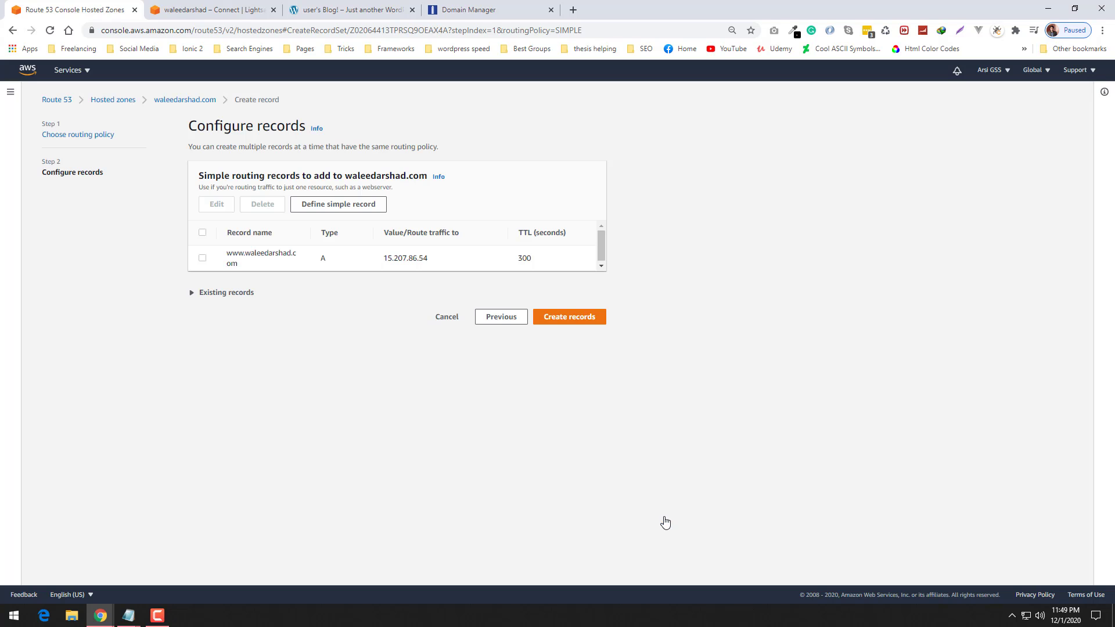
left_click(568, 316)
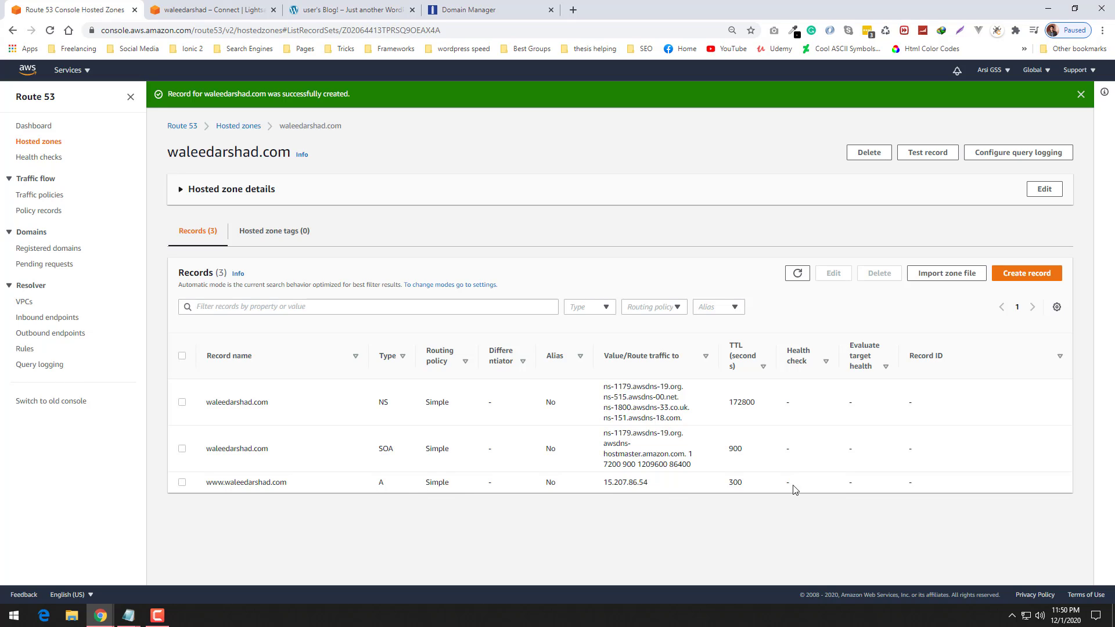
Step: Start another record in the domain's hosted zone with the Simple routing policy and open a new simple record definition
left_click(1033, 279)
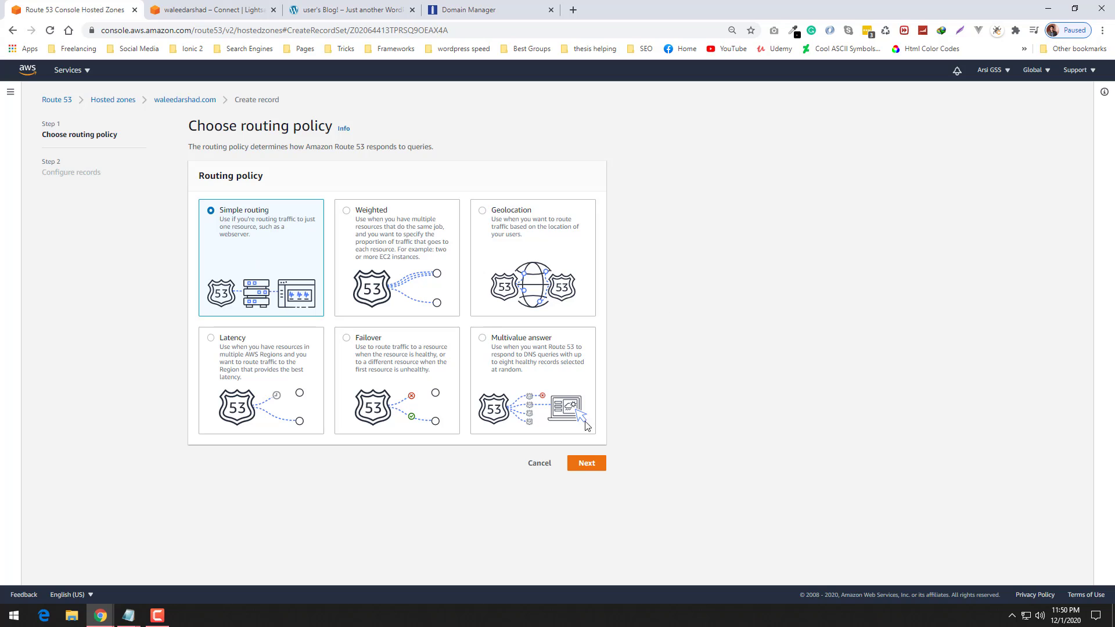
left_click(587, 463)
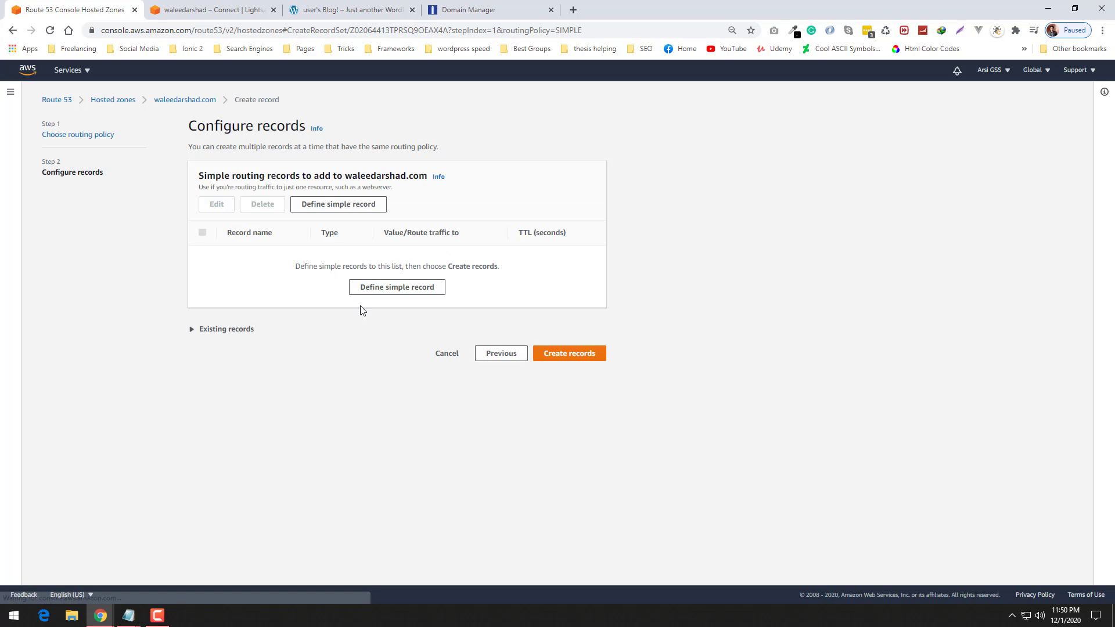
left_click(390, 293)
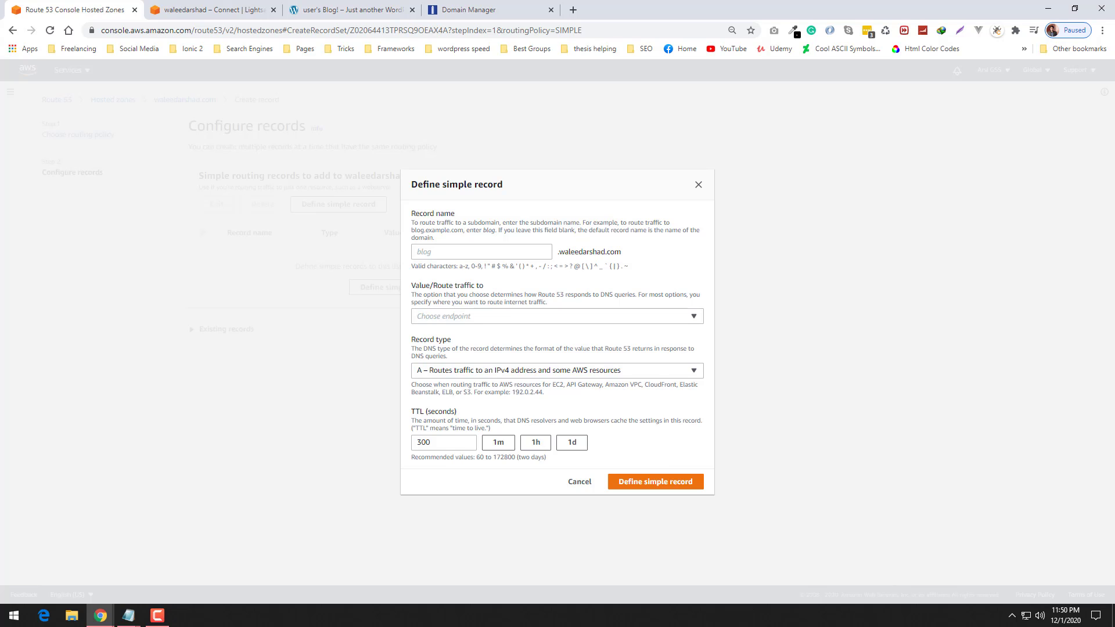
Step: Try routing the record with the blank name to the IP address 15.207.86.54 and check the available record types
left_click(476, 317)
left_click(465, 351)
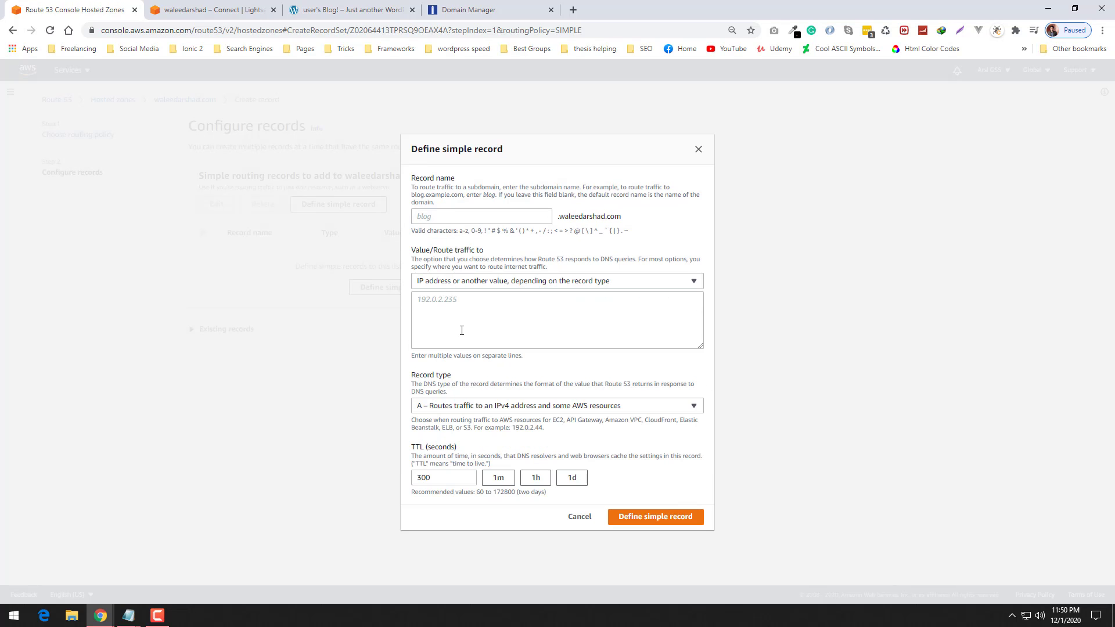
left_click(462, 331)
type("http://15.207.86.54/")
left_click_drag(440, 299, 363, 307)
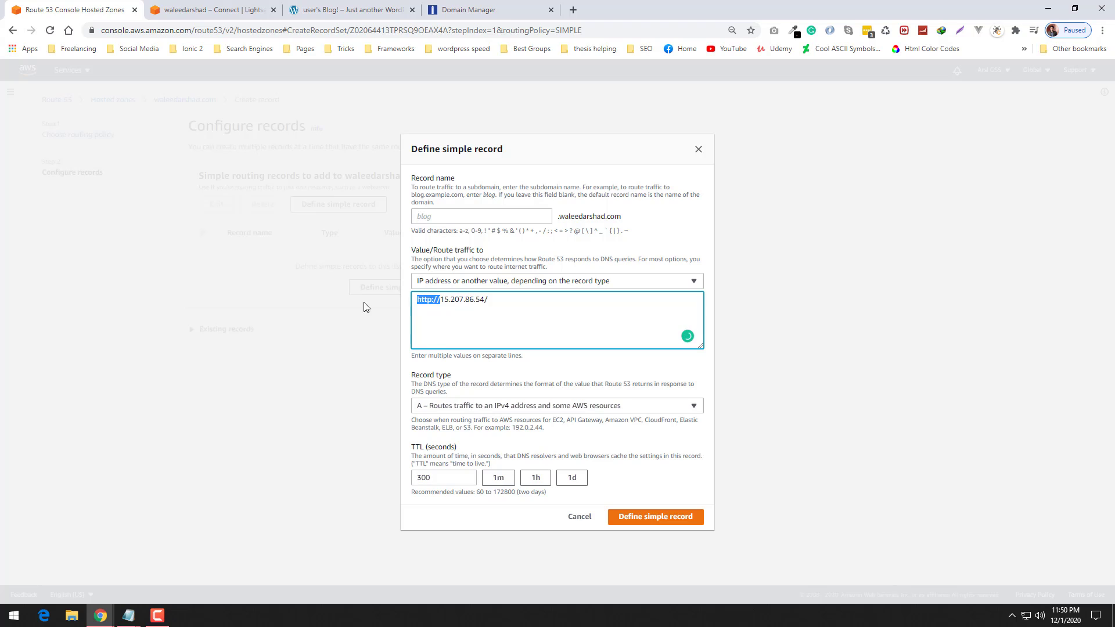
key("BackSpace")
left_click(487, 410)
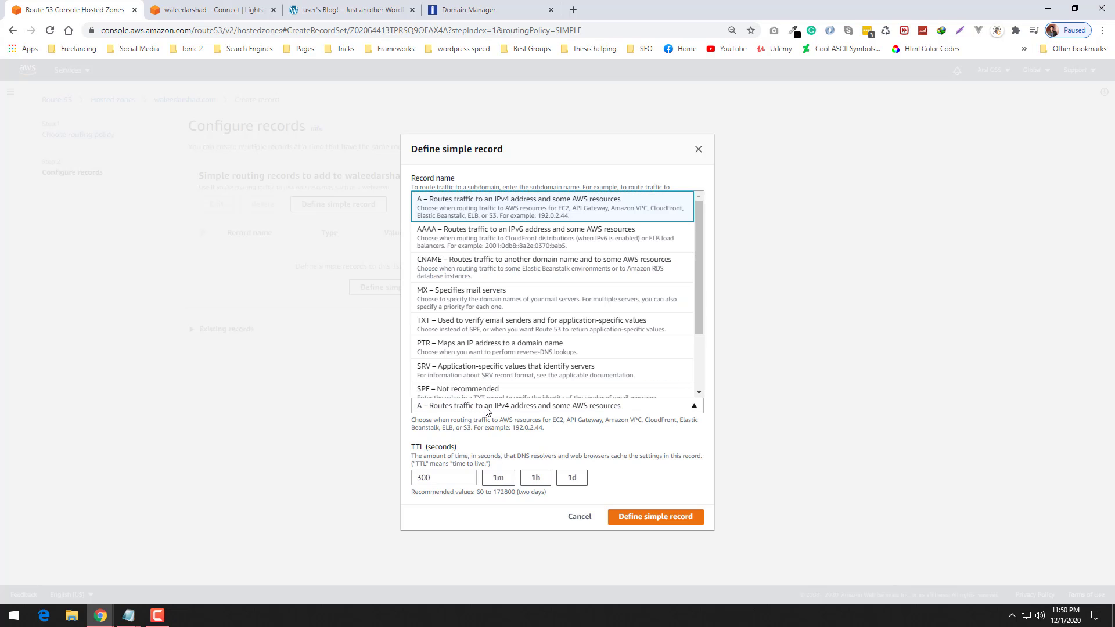
left_click(487, 409)
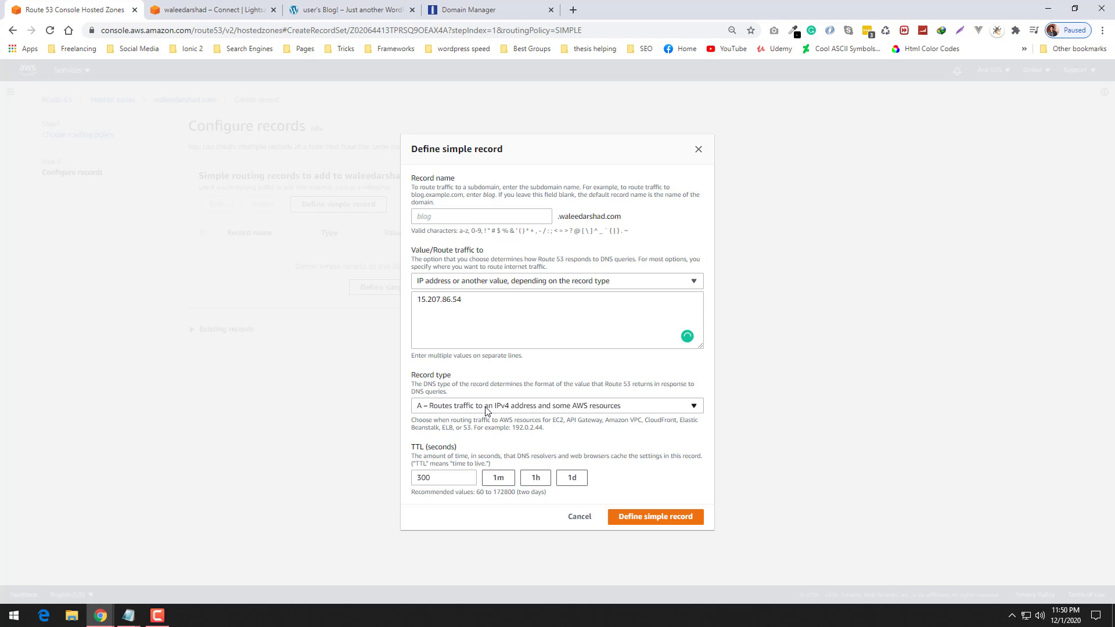
Step: Route the blank-name record as an alias to the www record in this hosted zone and create it
left_click(510, 285)
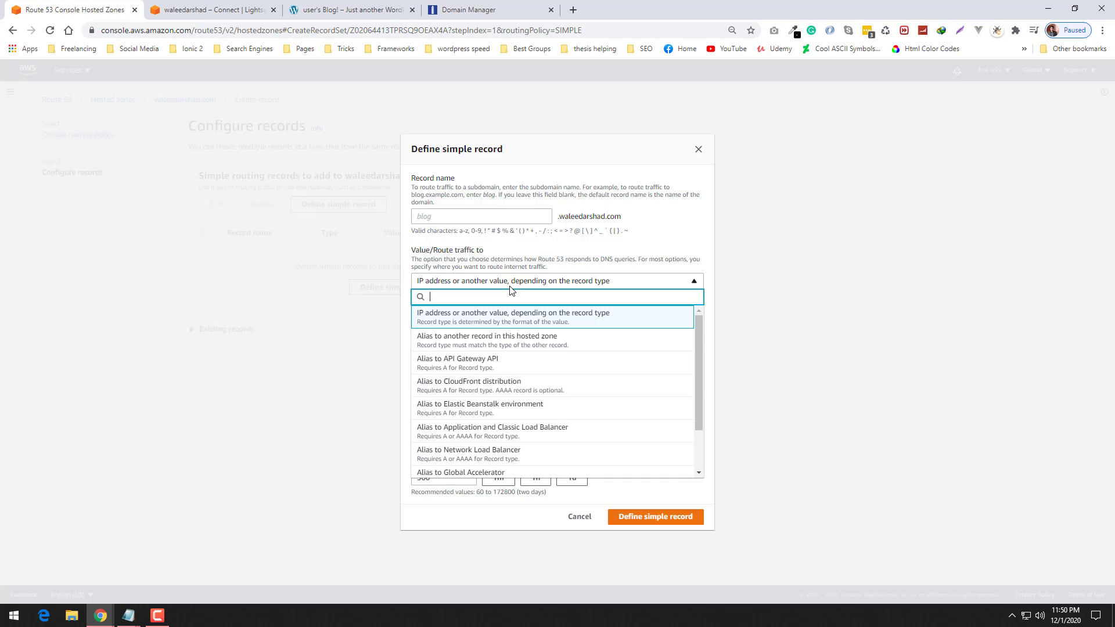
left_click(504, 345)
left_click(492, 342)
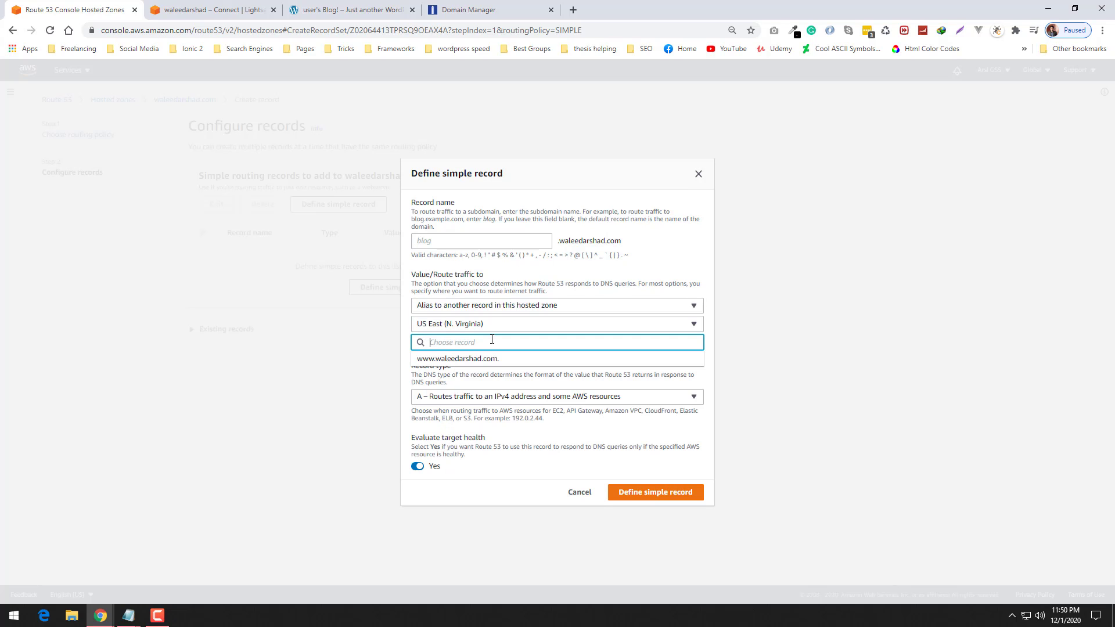
left_click(482, 359)
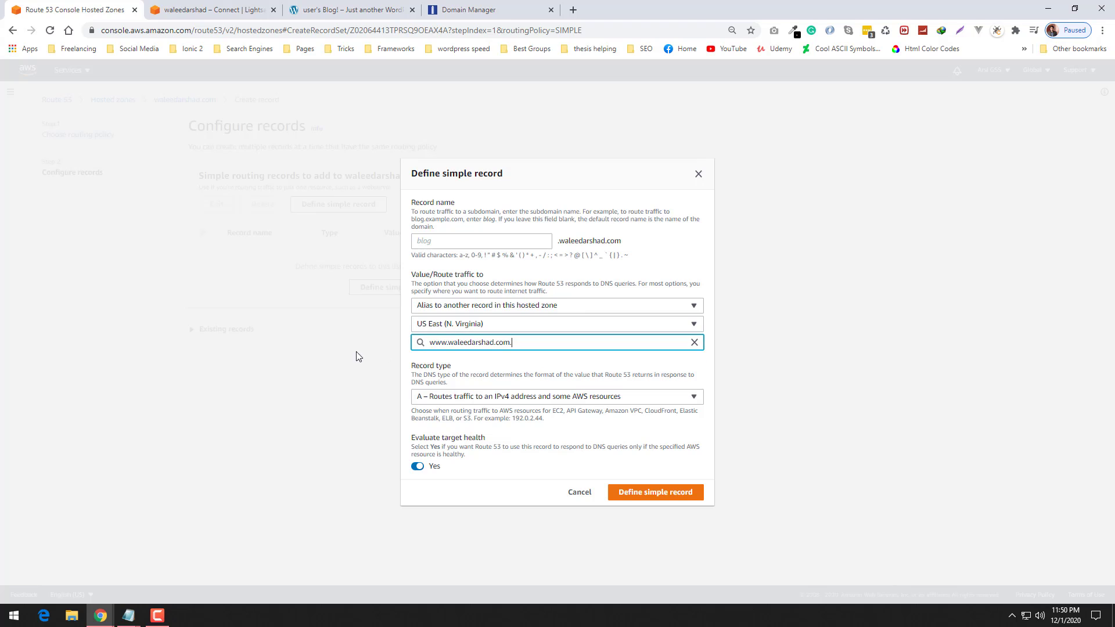
left_click(654, 492)
left_click(565, 314)
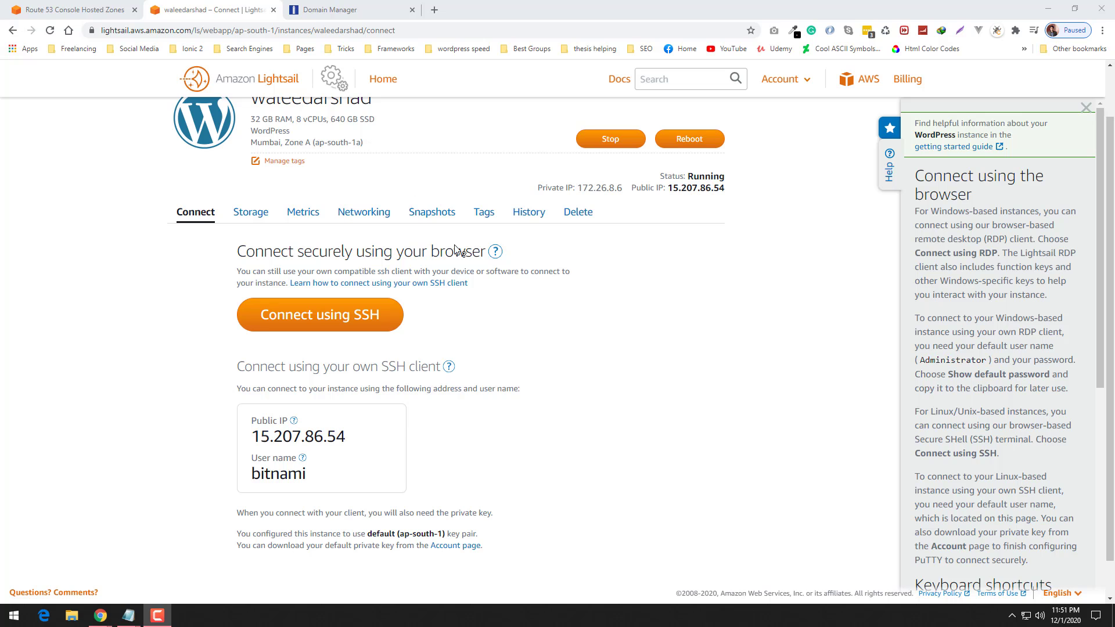
Step: Load the bare domain in a new browser tab to check that it opens the WordPress site
left_click(435, 10)
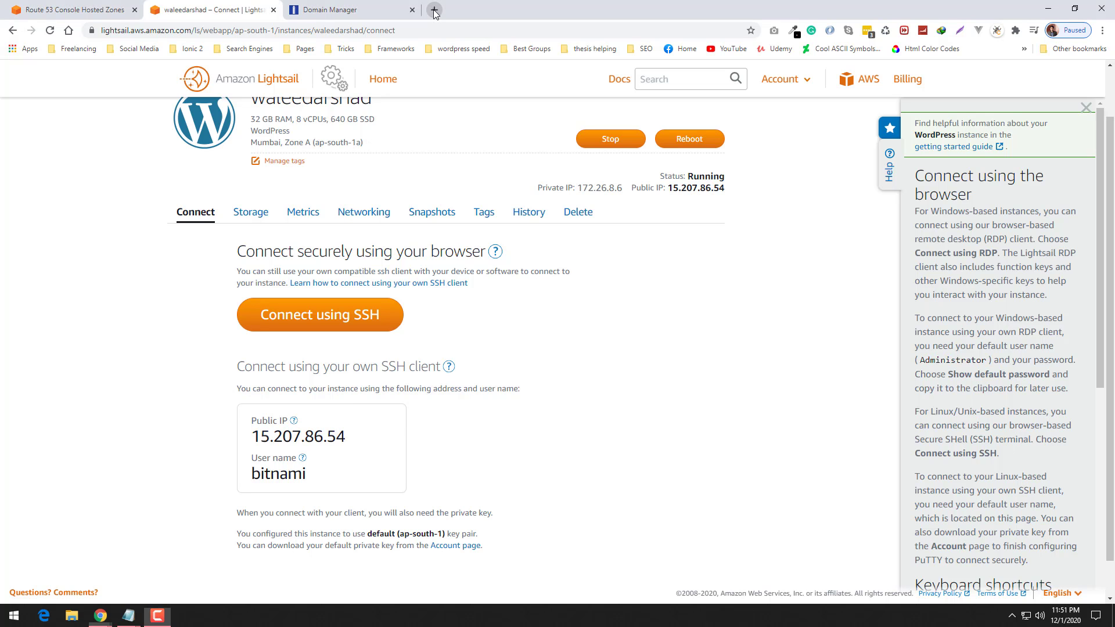
type("waleedarshad.com")
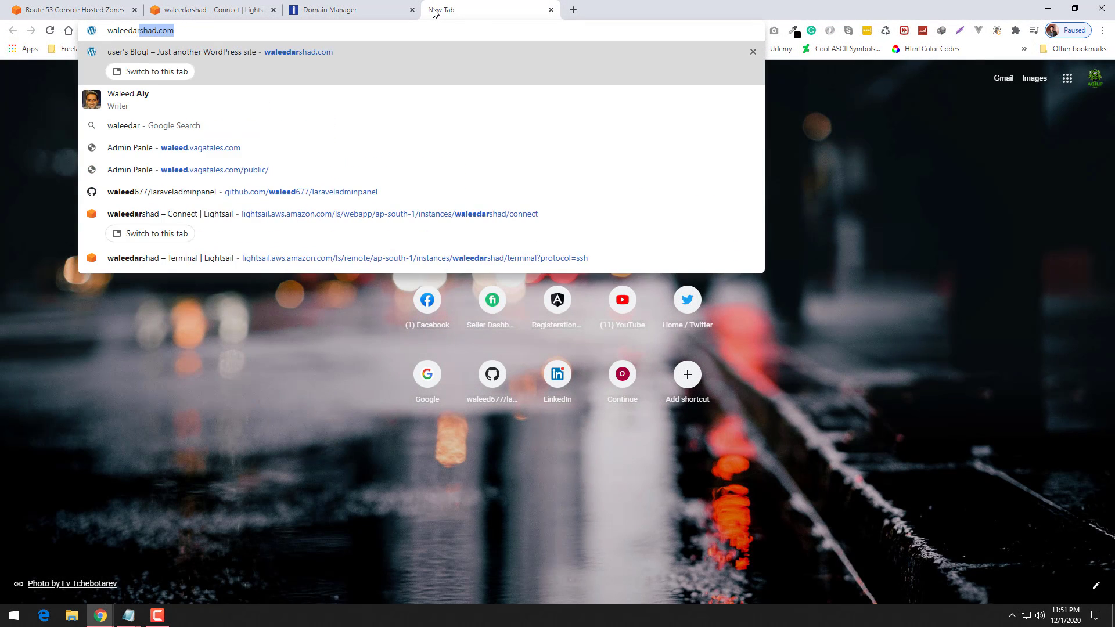
key("Return")
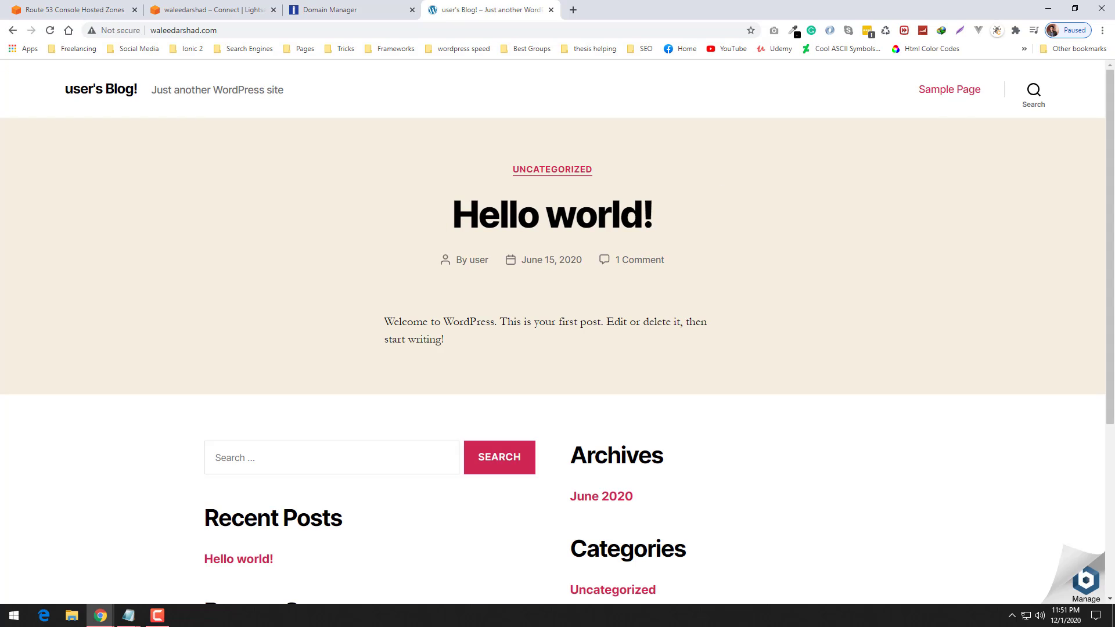